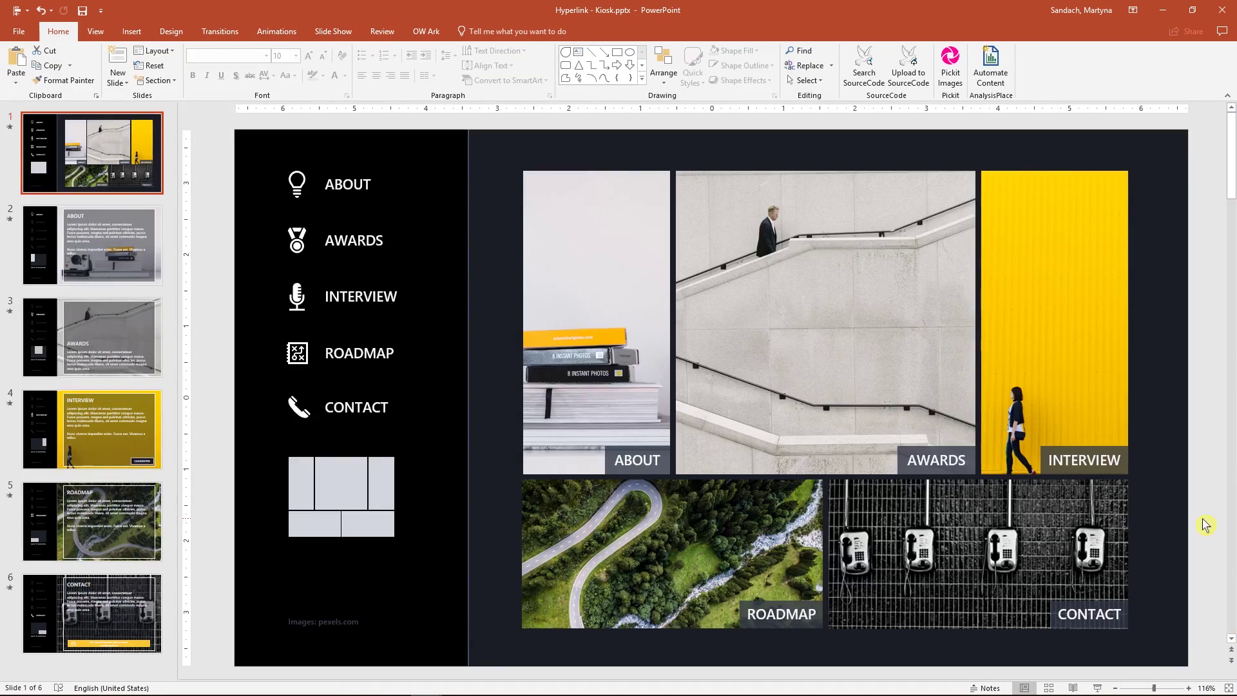
Page through the kiosk deck past ABOUT, AWARDS and INTERVIEW to the ROADMAP slide.
key("Page_Down")
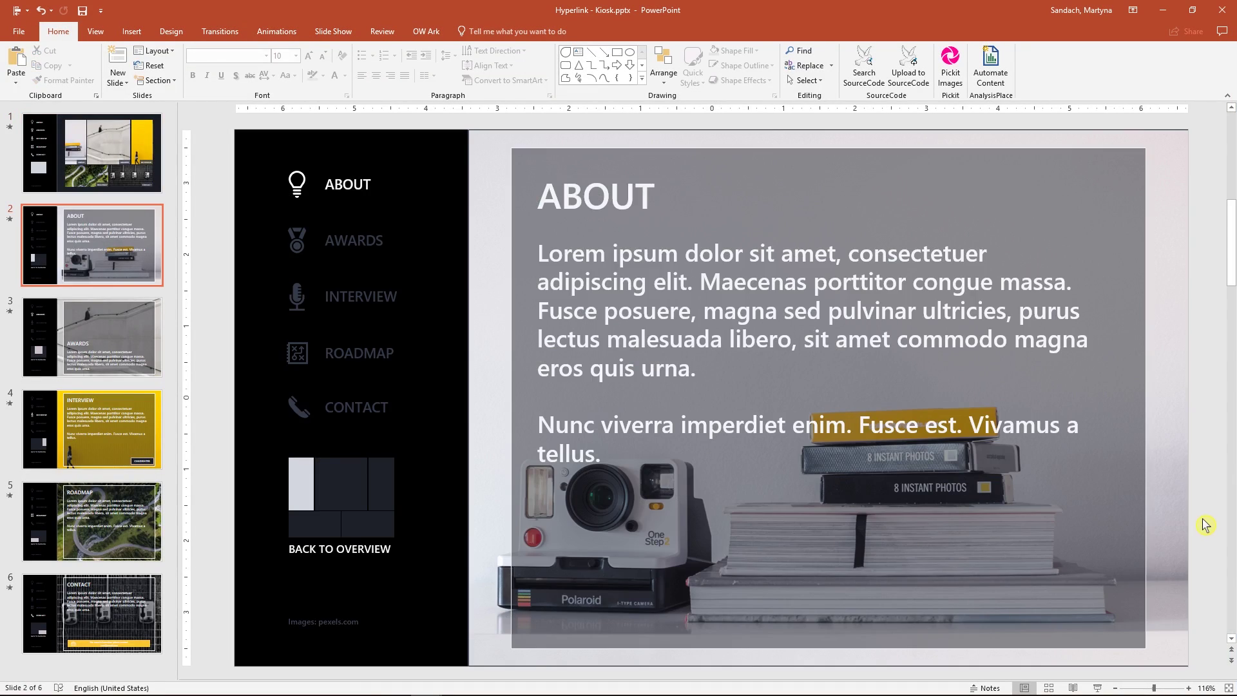
key("Page_Down")
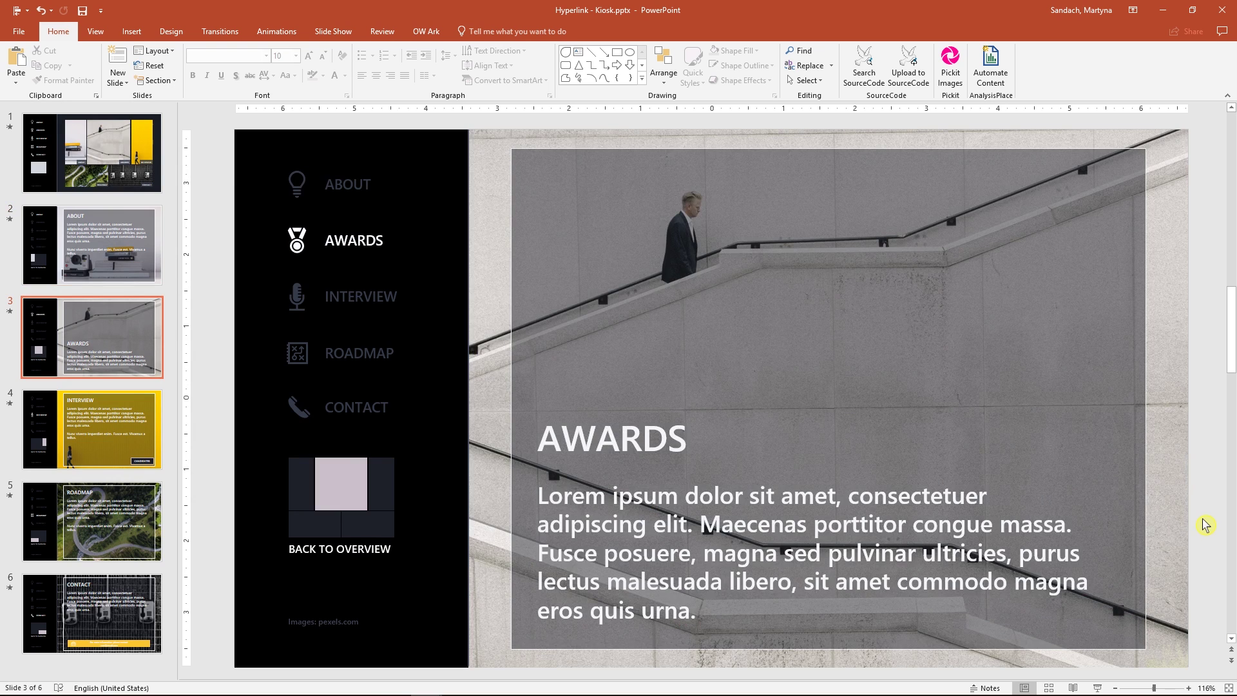
key("Page_Down")
key("Page_Down")
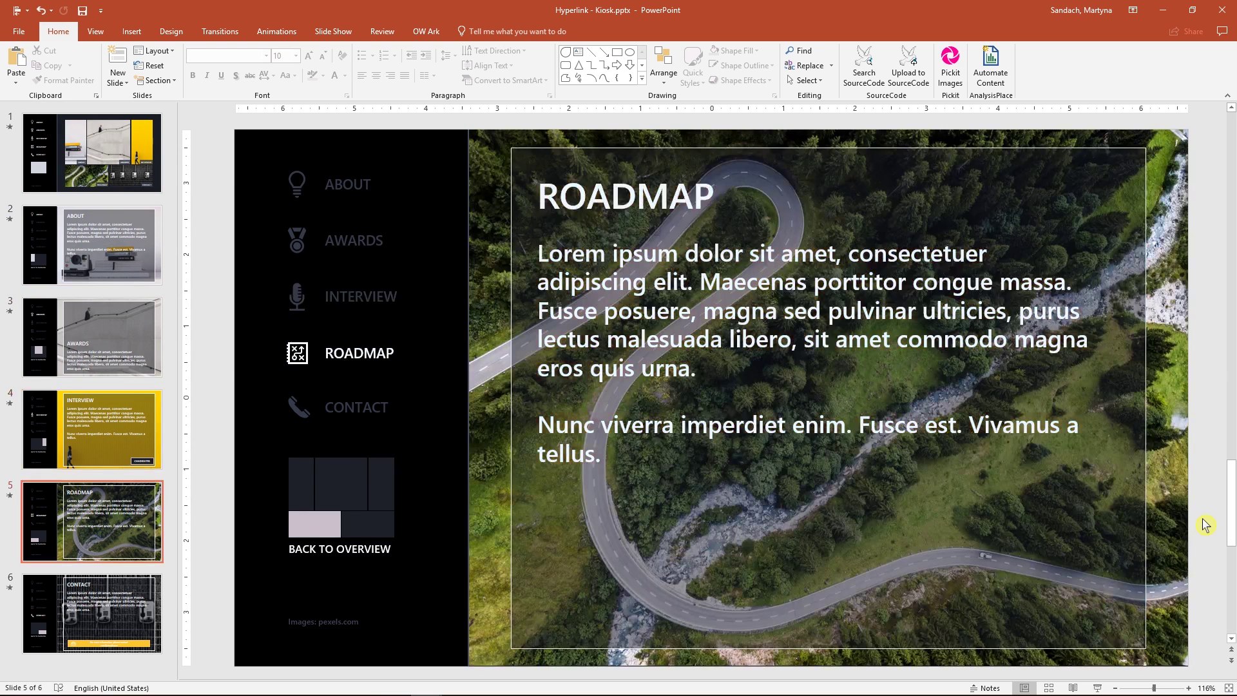
key("Page_Down")
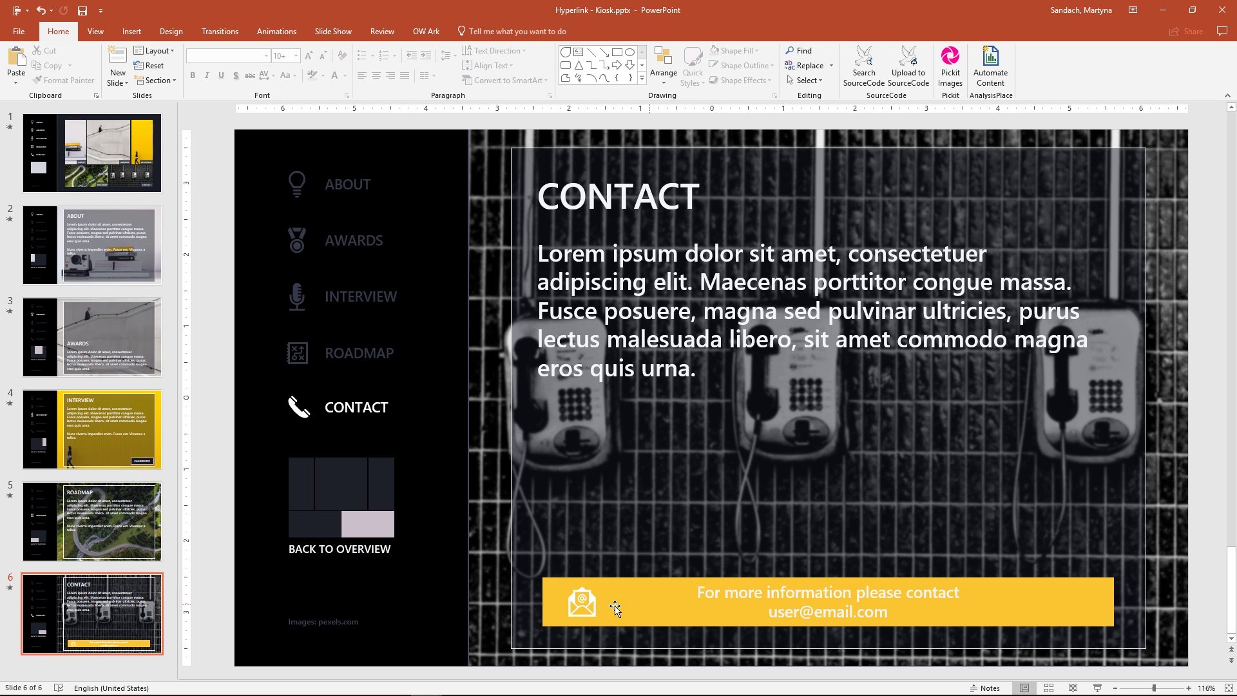
Add a hyperlink to the CONTACT slide's envelope icon with the ScreenTip 'Mail us!'.
left_click(580, 600)
right_click(582, 608)
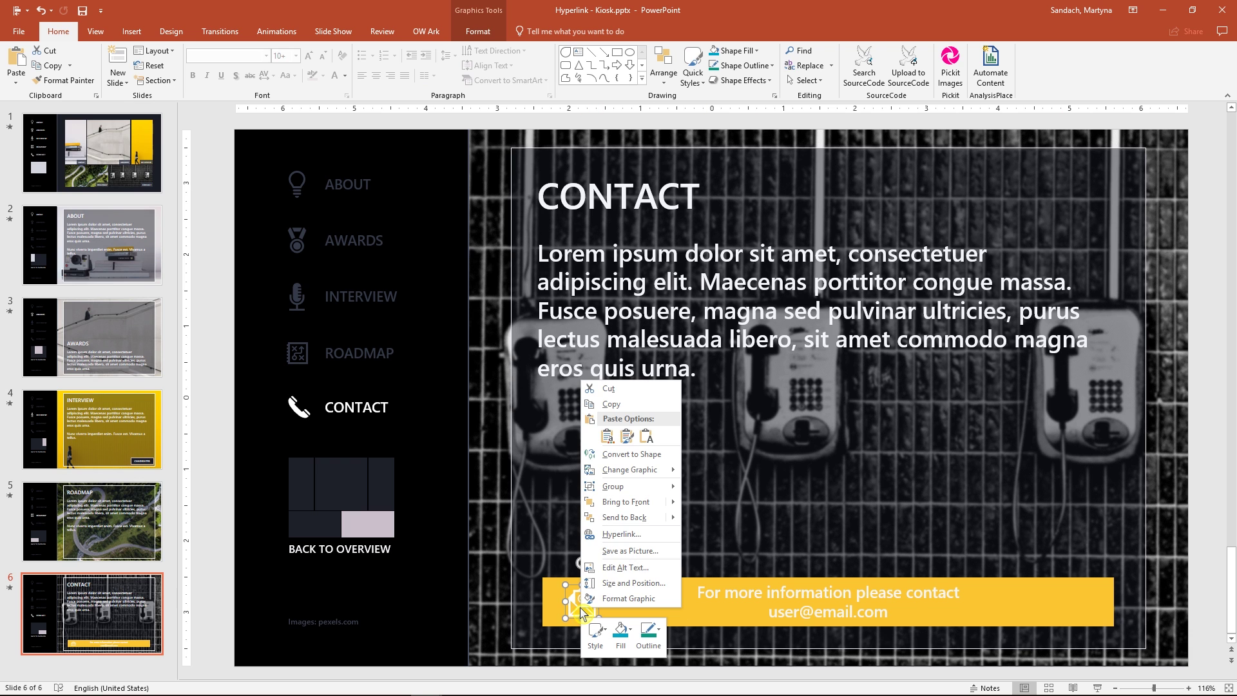
left_click(653, 540)
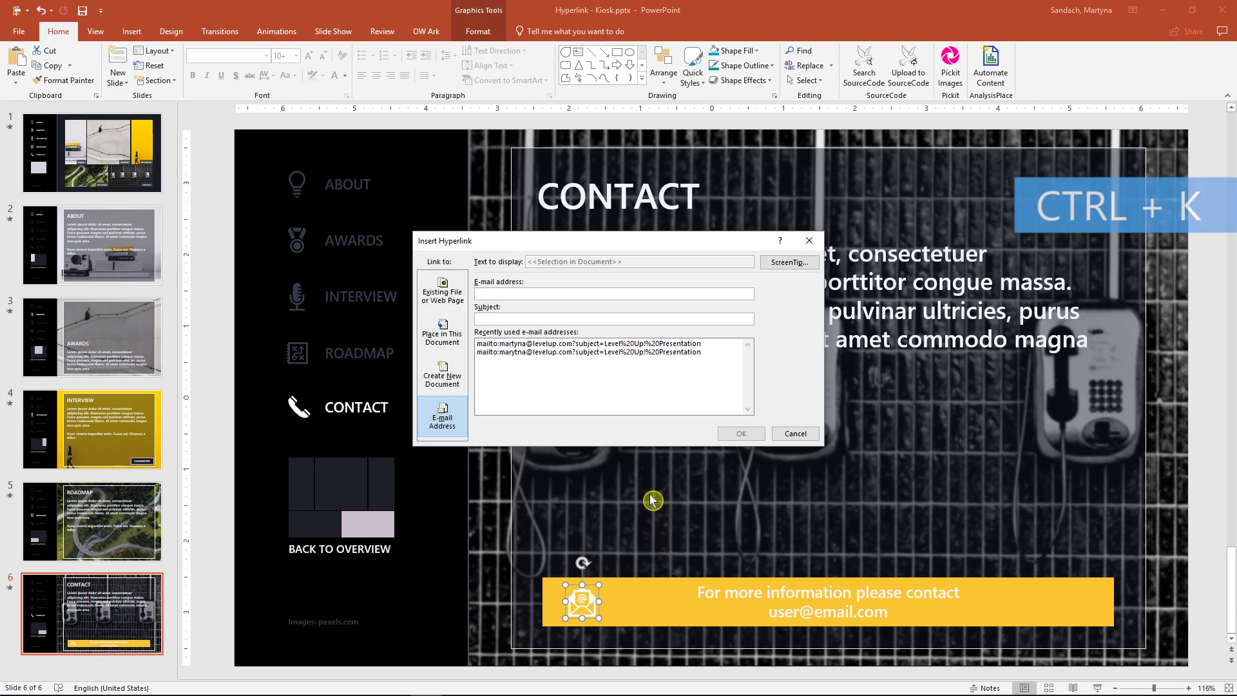
left_click(808, 265)
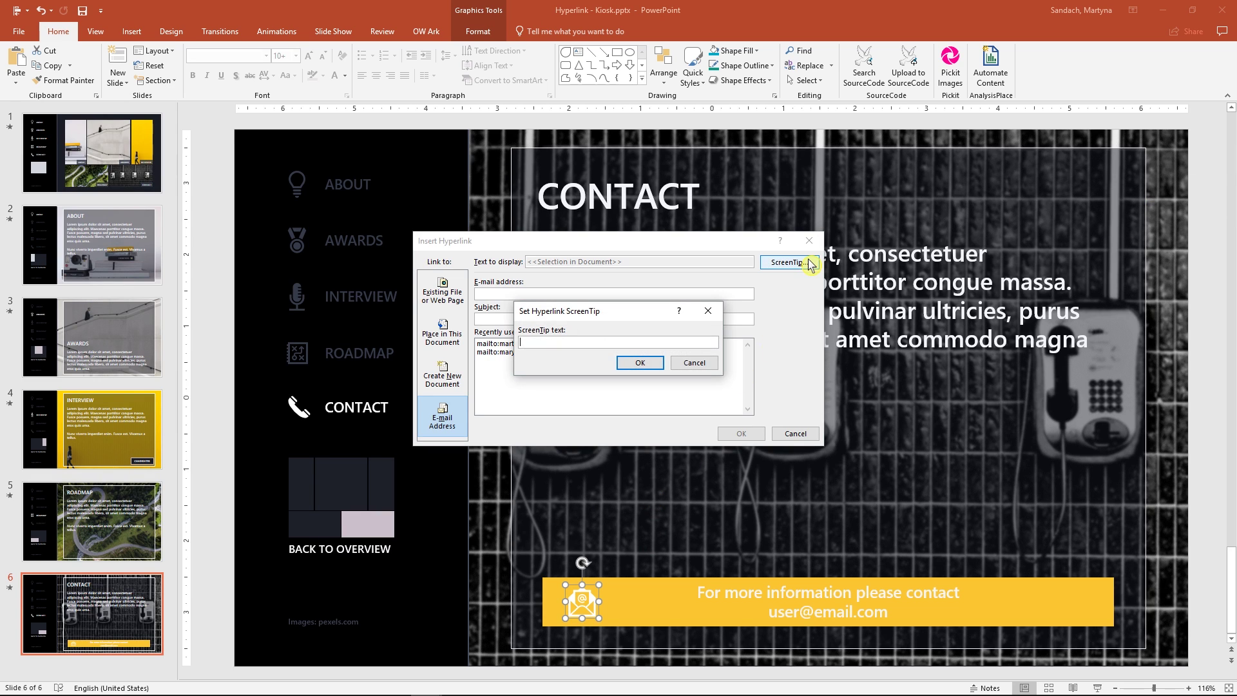
type("Mail us!")
key("Return")
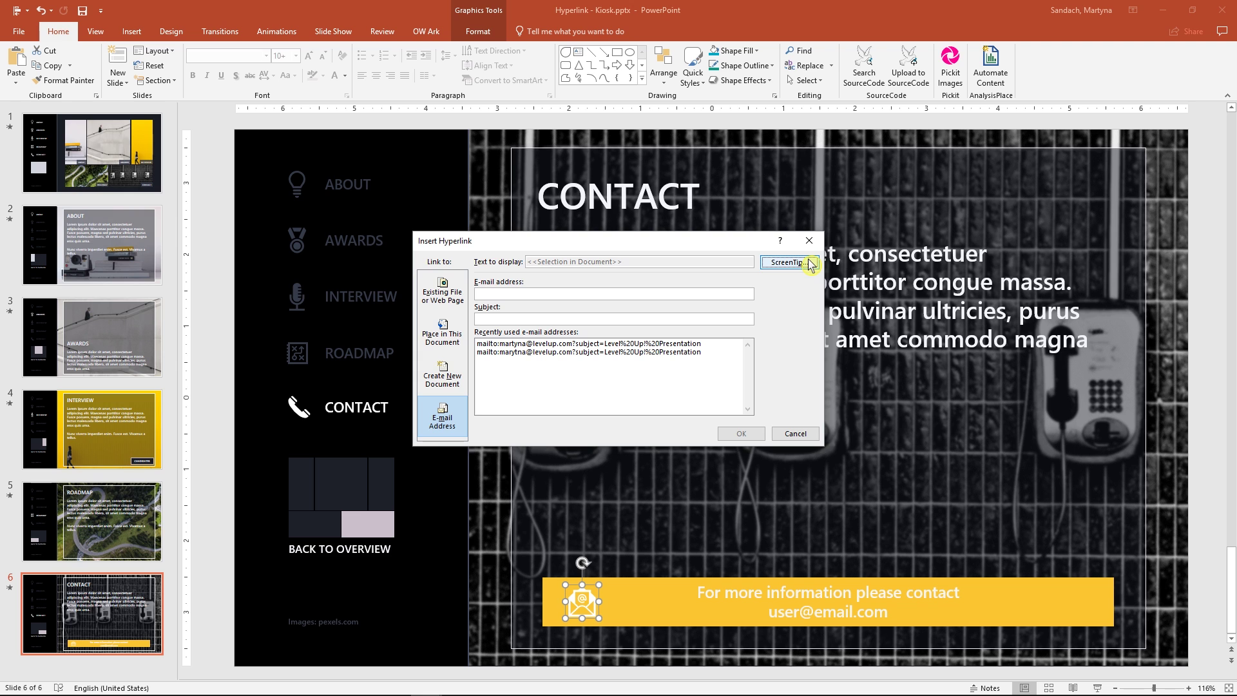
Point the link to the recipient's e-mail address with subject 'Level Up! Presentation'.
left_click(454, 424)
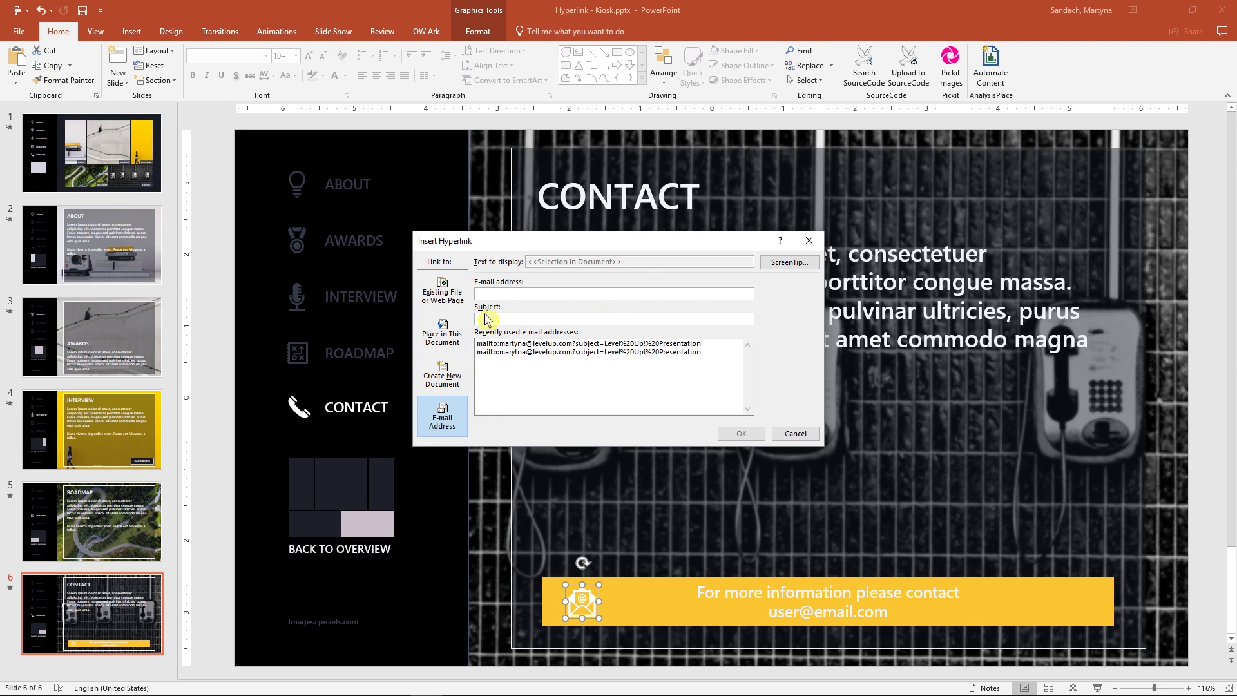
left_click(491, 293)
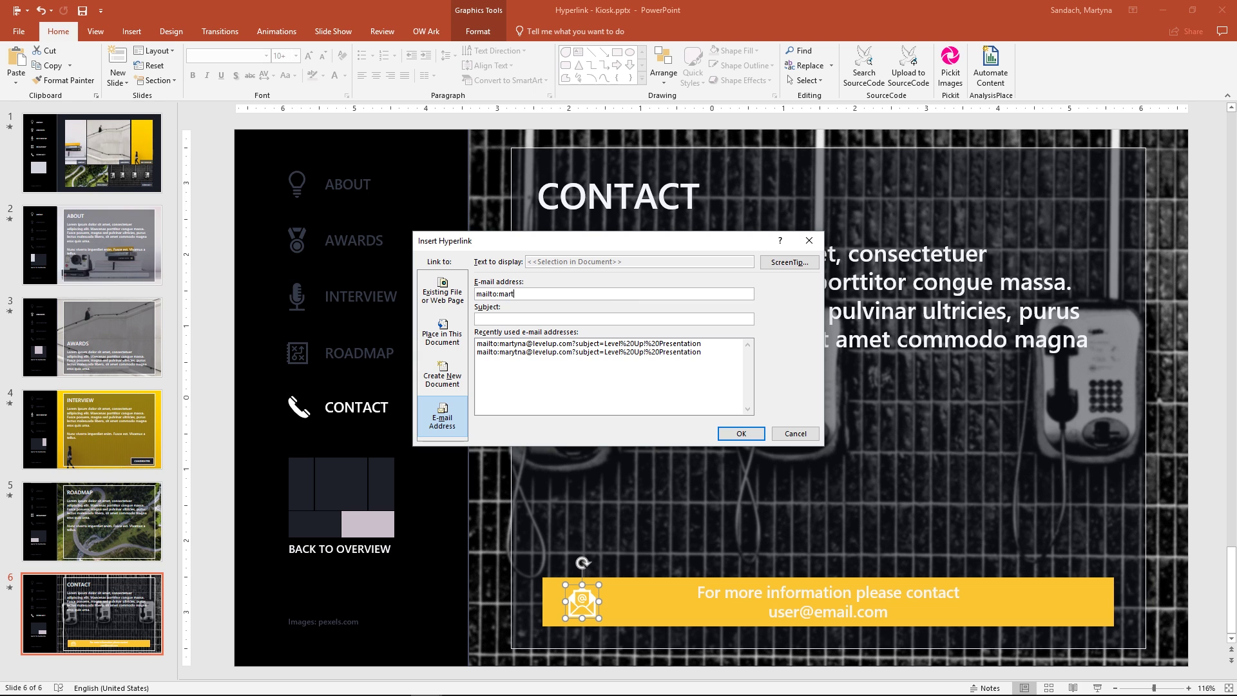
left_click(503, 319)
type("Level Up! Presentation")
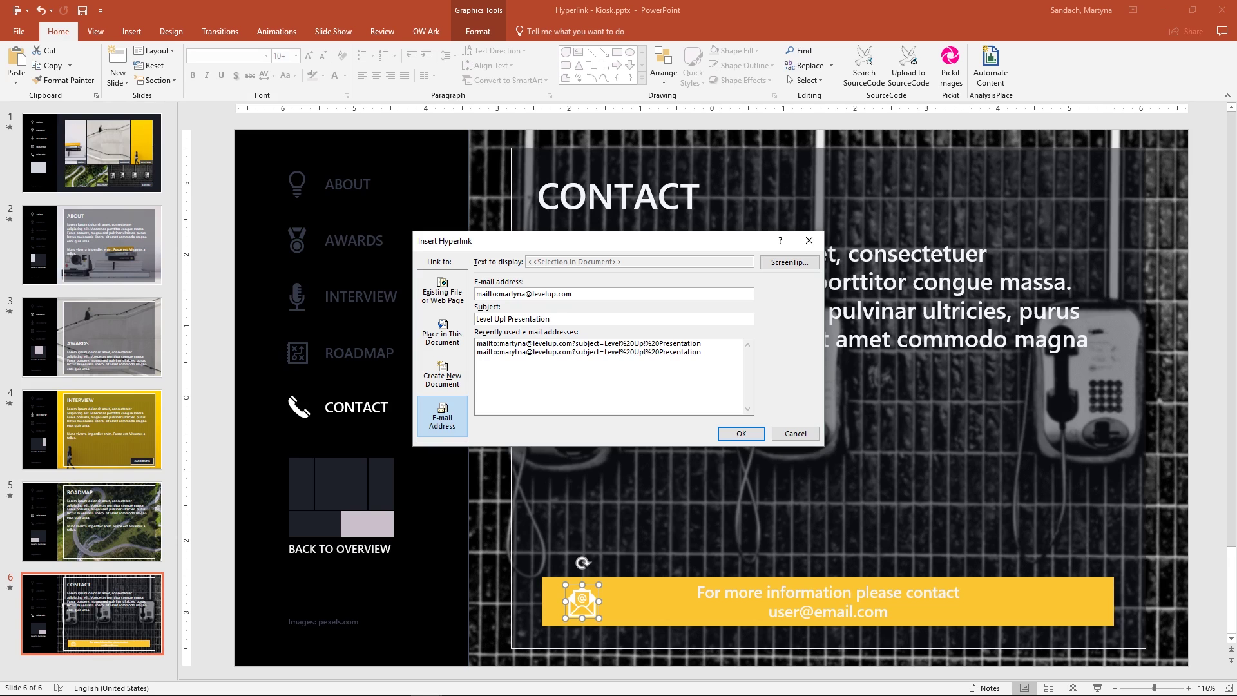
left_click(759, 435)
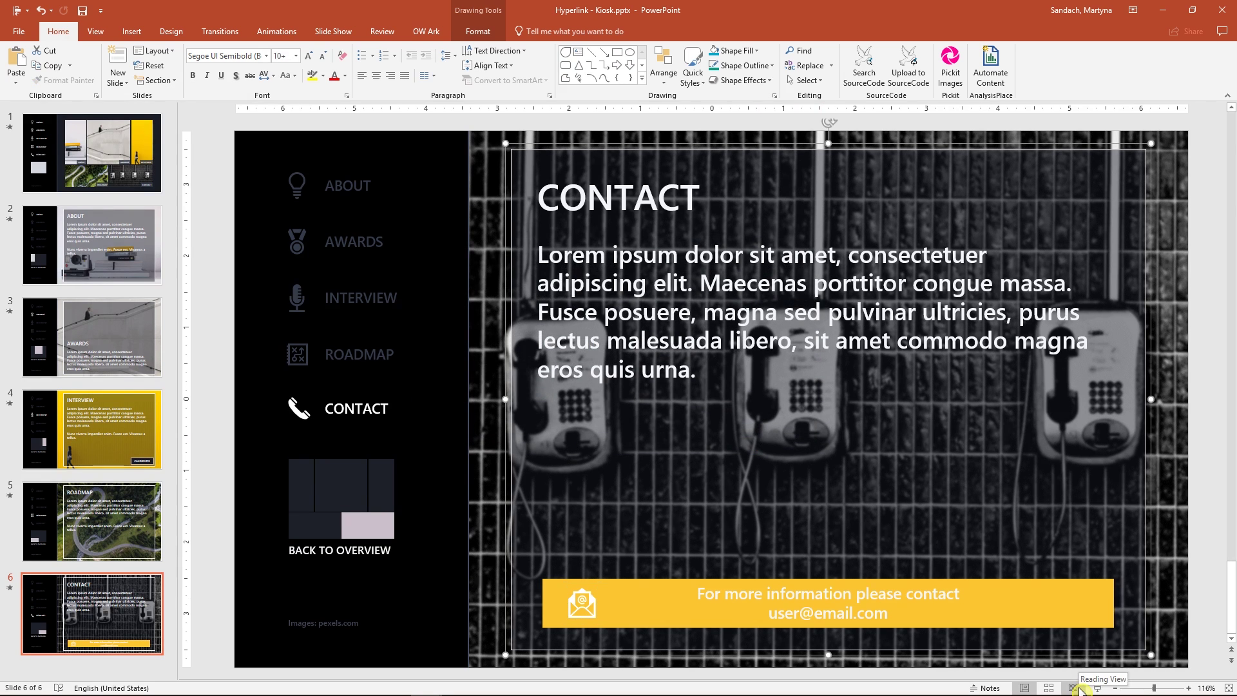
left_click(1074, 688)
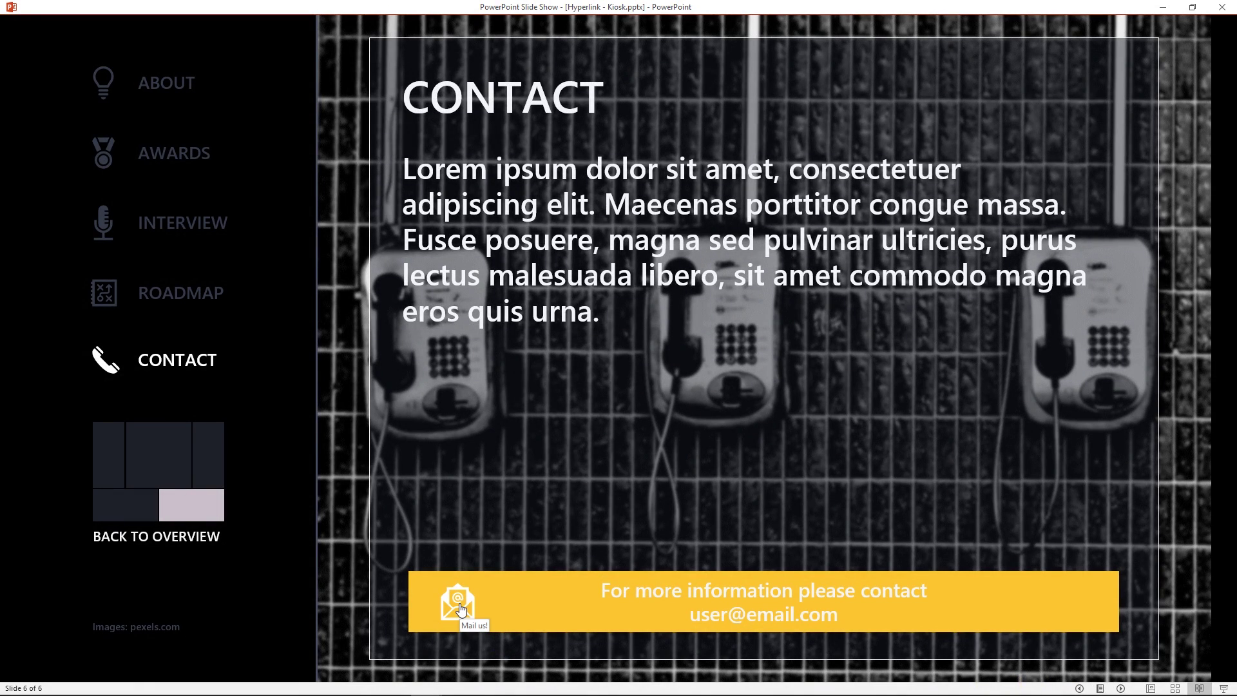
left_click(462, 608)
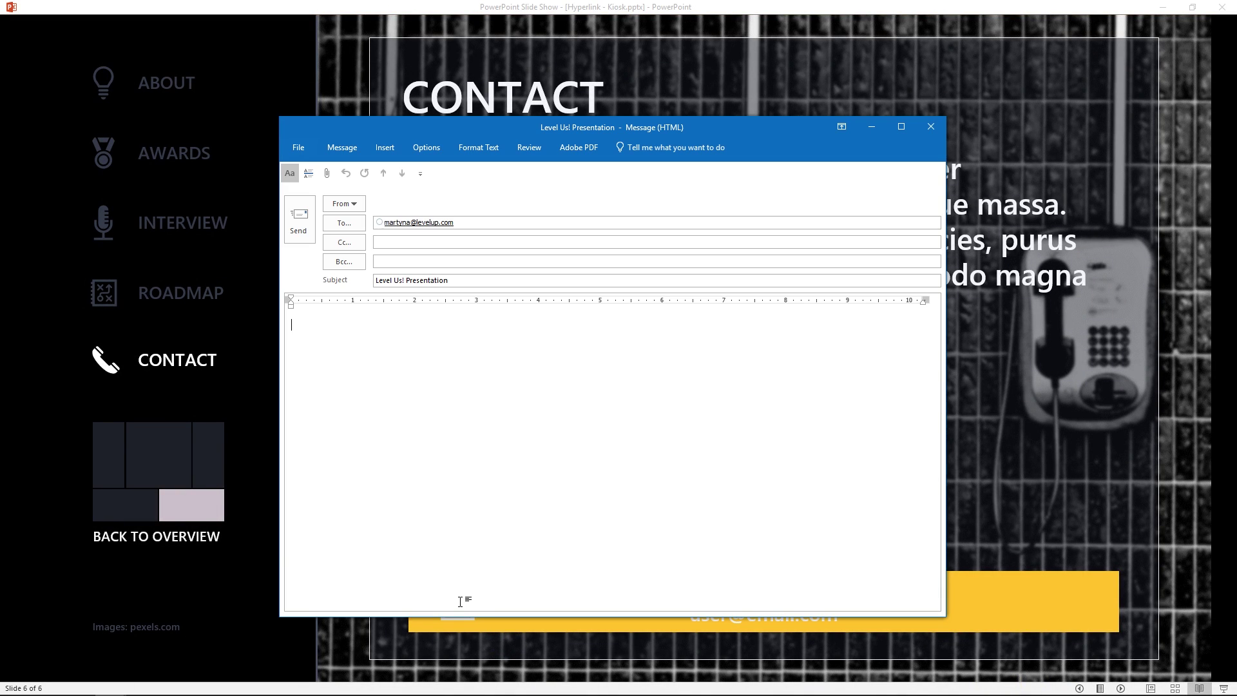
left_click(931, 127)
left_click(629, 393)
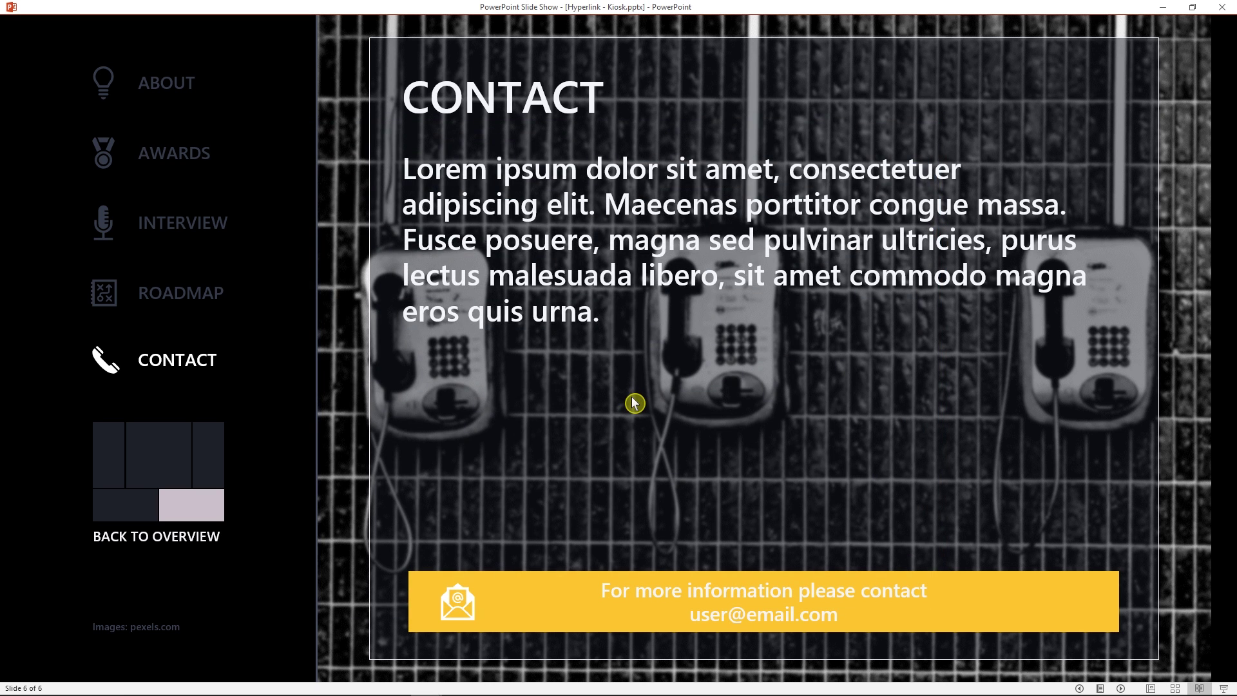
key("Escape")
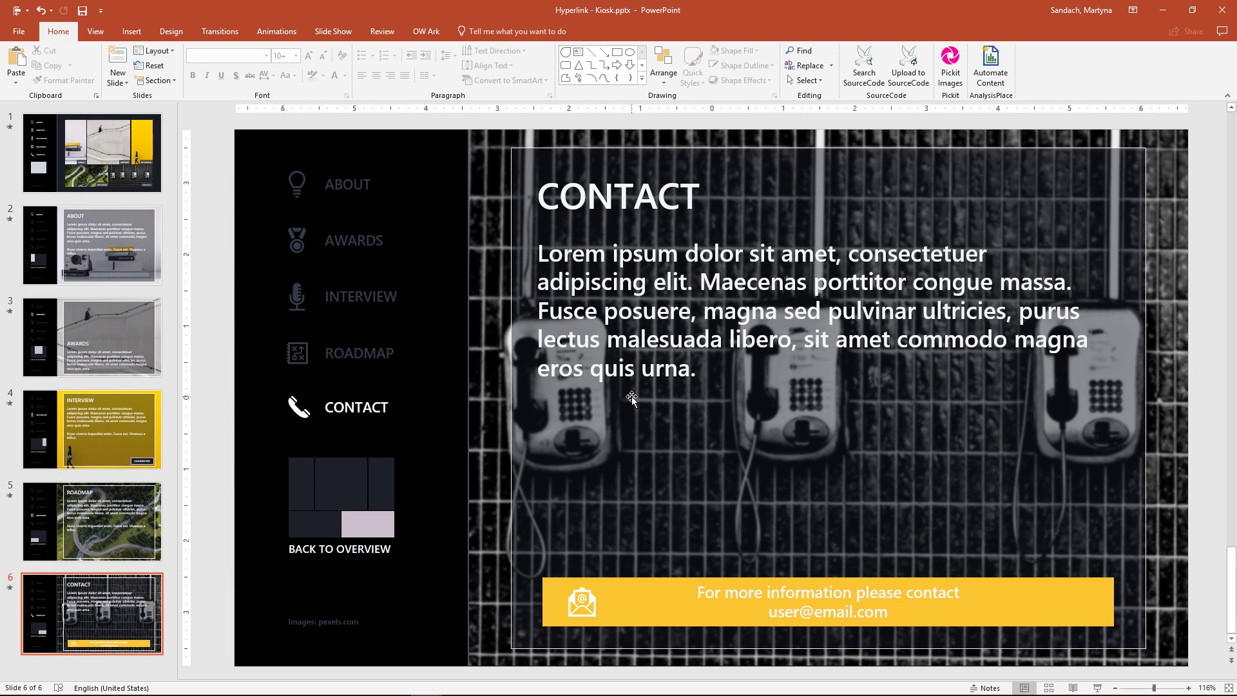
Set the show type to Browsed at a kiosk (full screen), then view the File Info page.
left_click(345, 32)
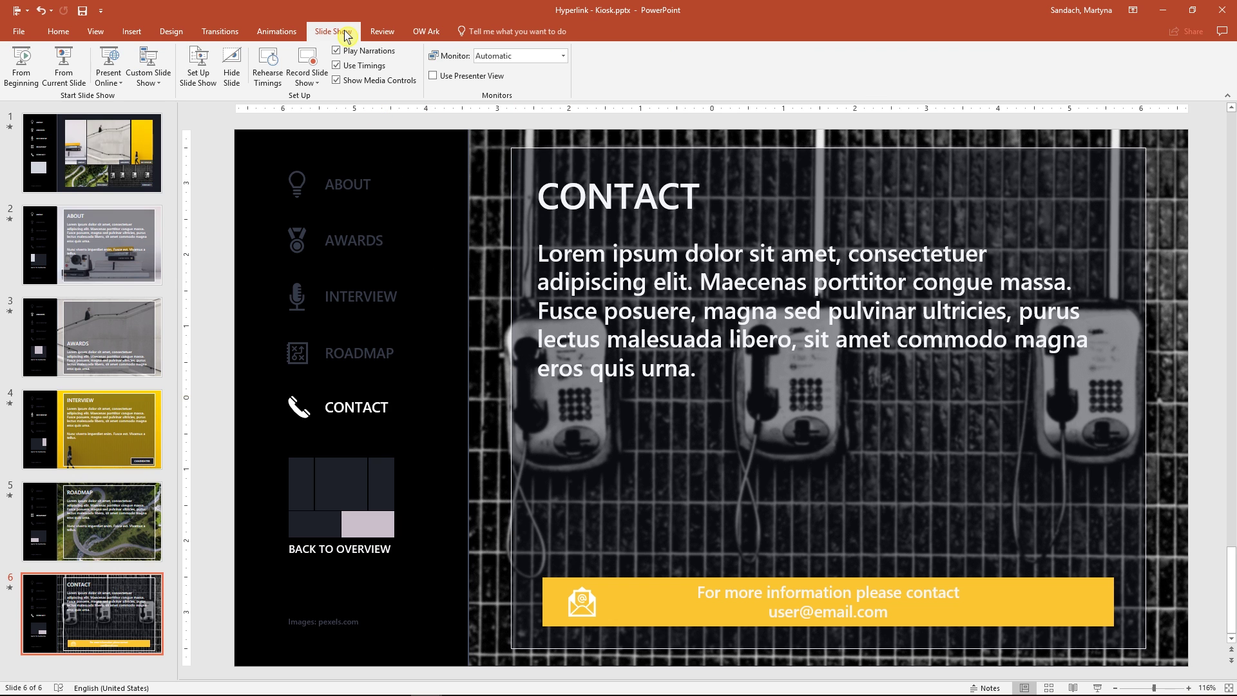
left_click(197, 84)
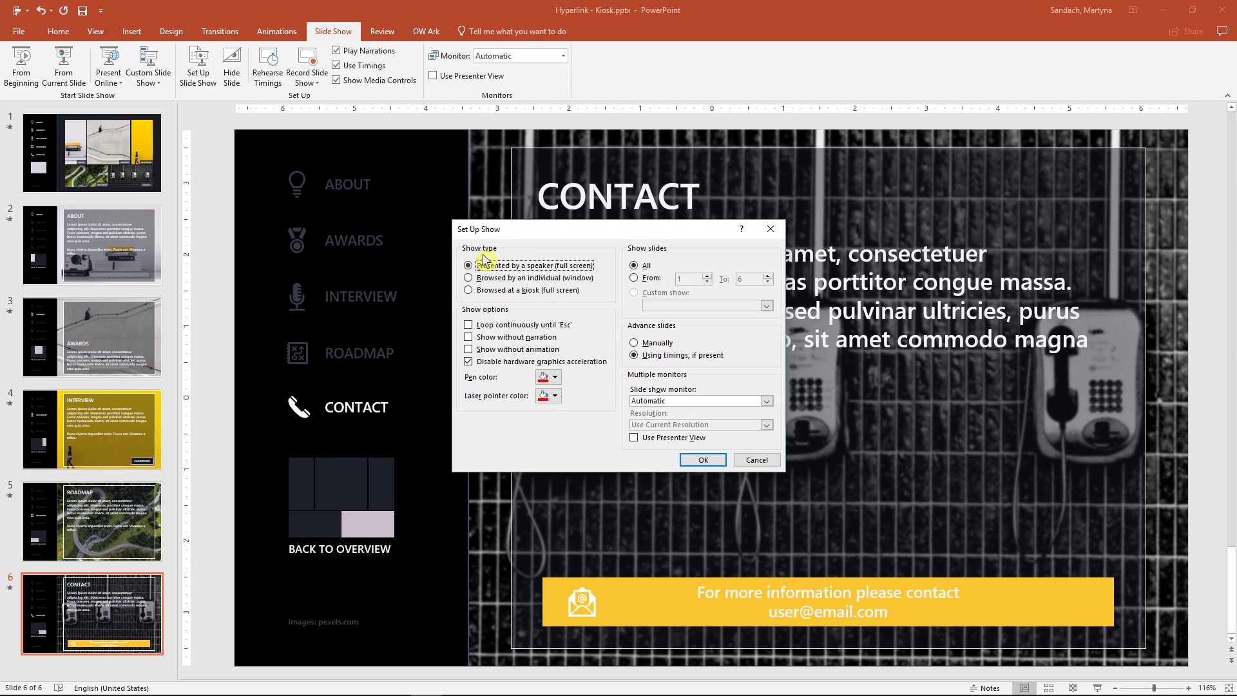
left_click(469, 291)
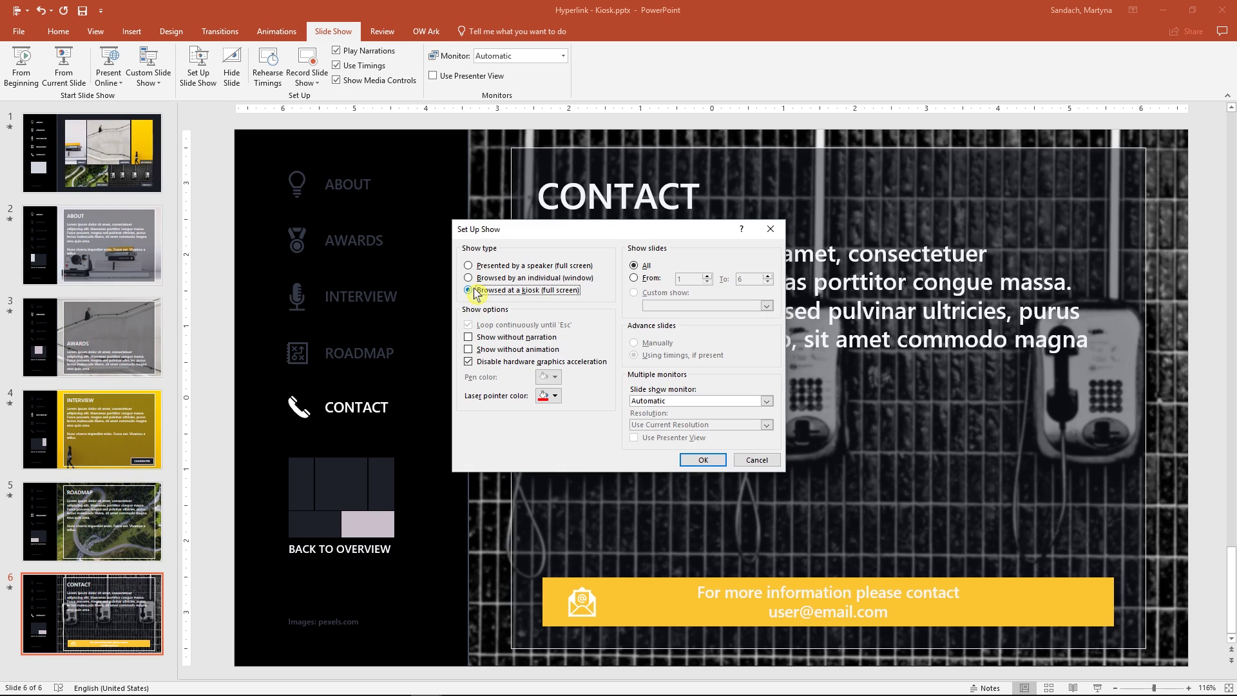
left_click(708, 460)
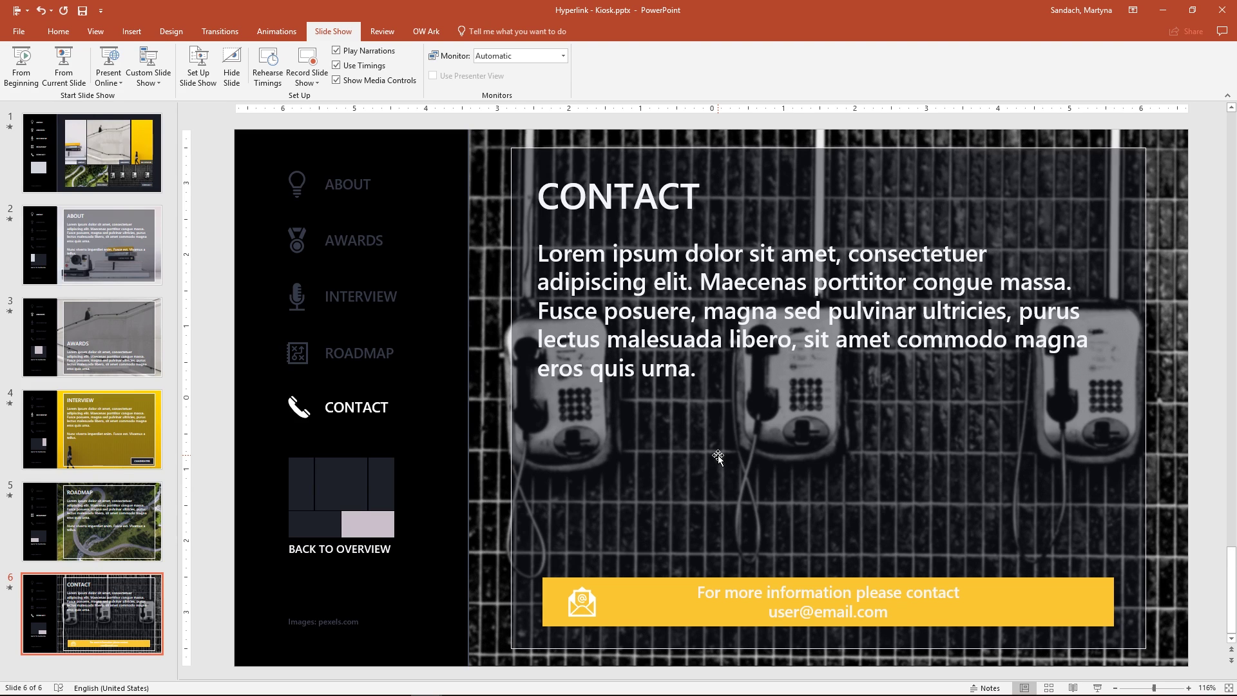
left_click(20, 33)
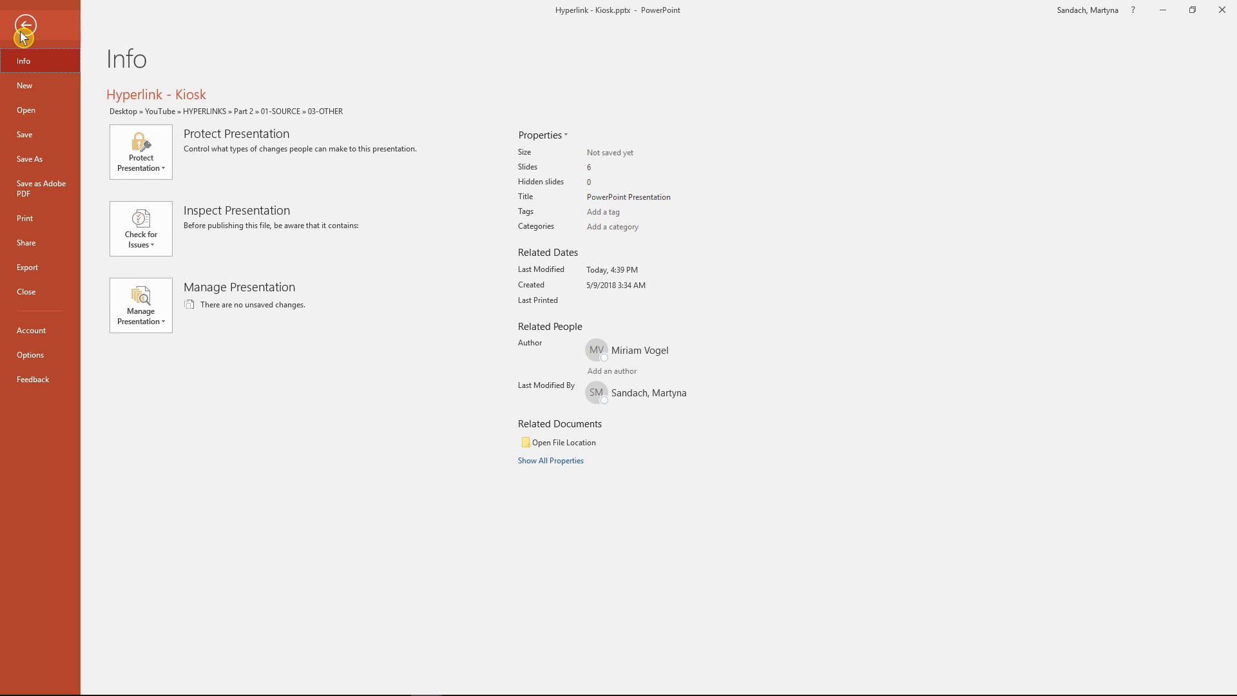
Save a copy as PowerPoint Show (*.ppsx) named Hyperlink - Kiosk.ppsx.
left_click(34, 160)
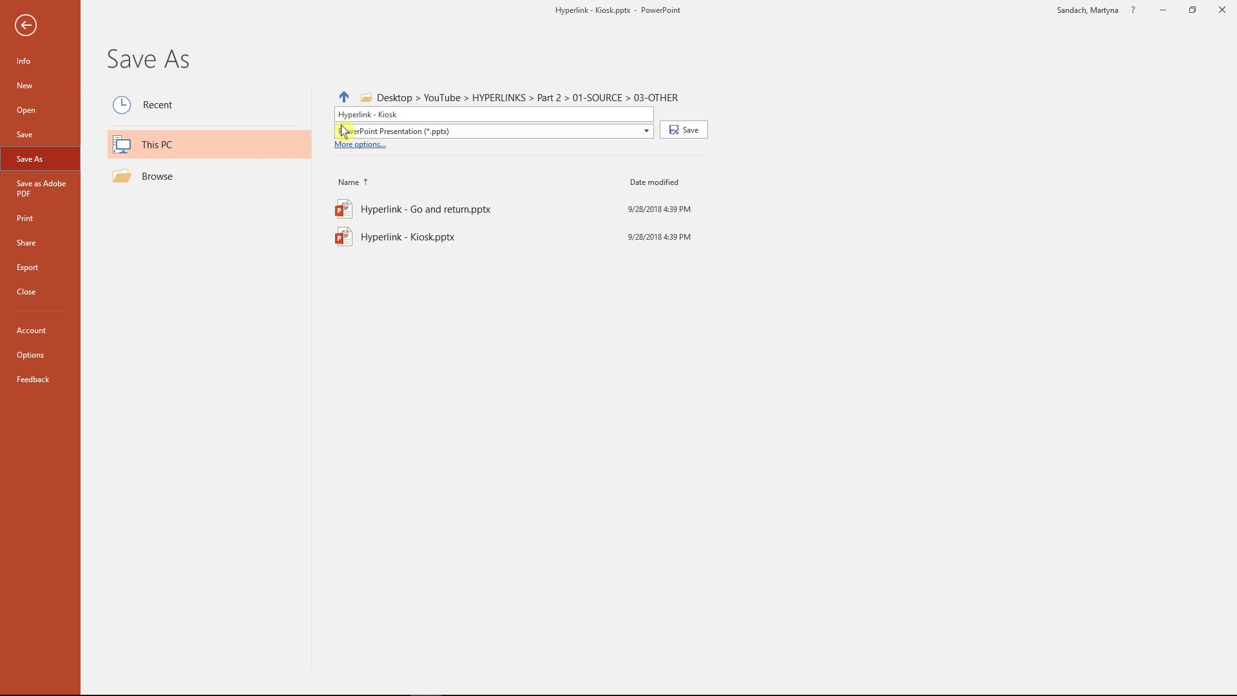
left_click(599, 134)
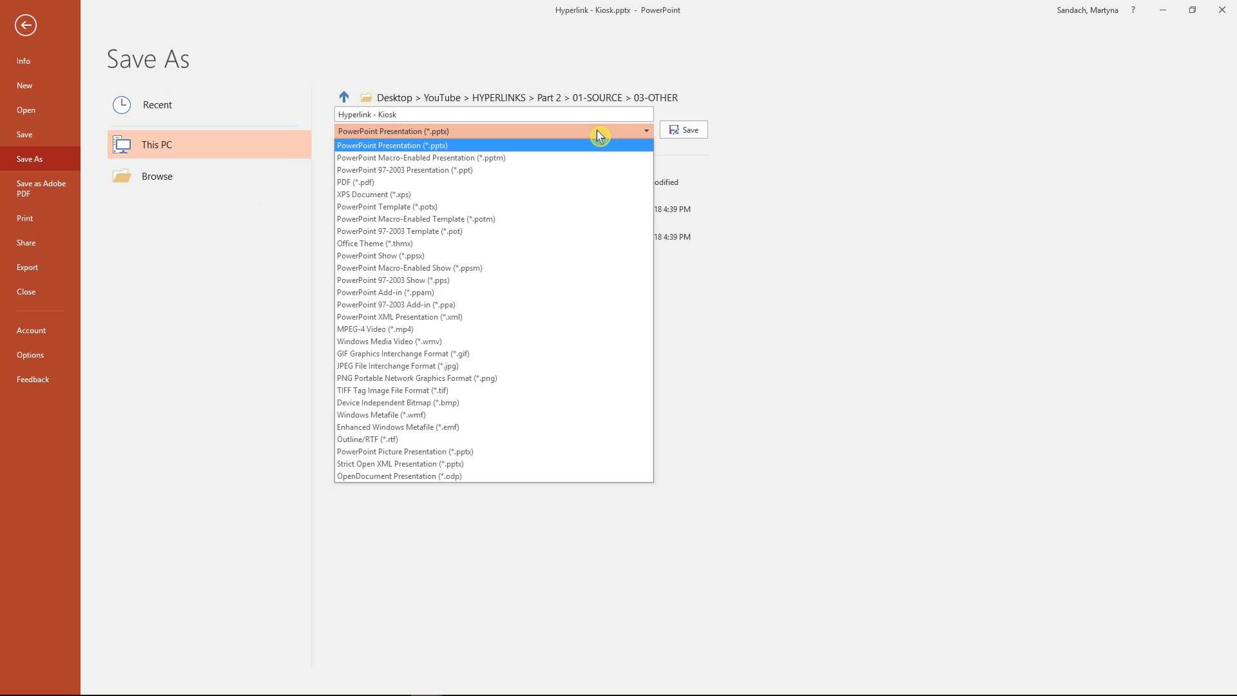
left_click(436, 256)
left_click(691, 133)
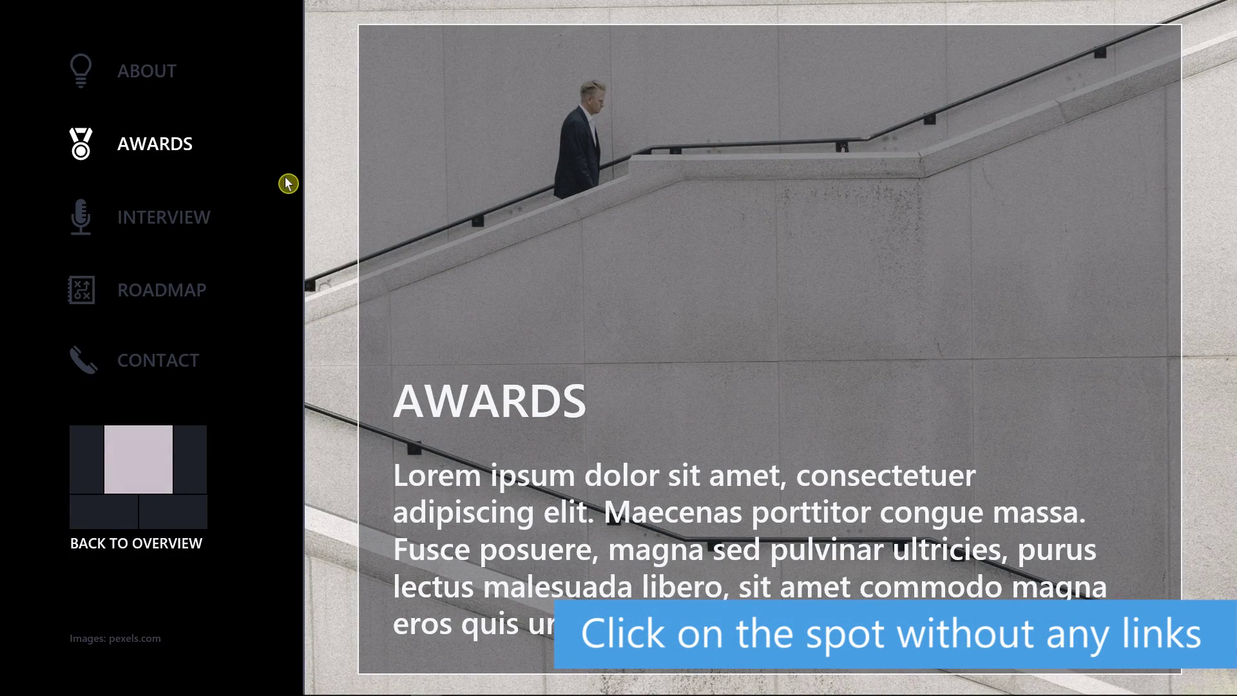
Exit the running kiosk show and return to editing.
left_click(288, 183)
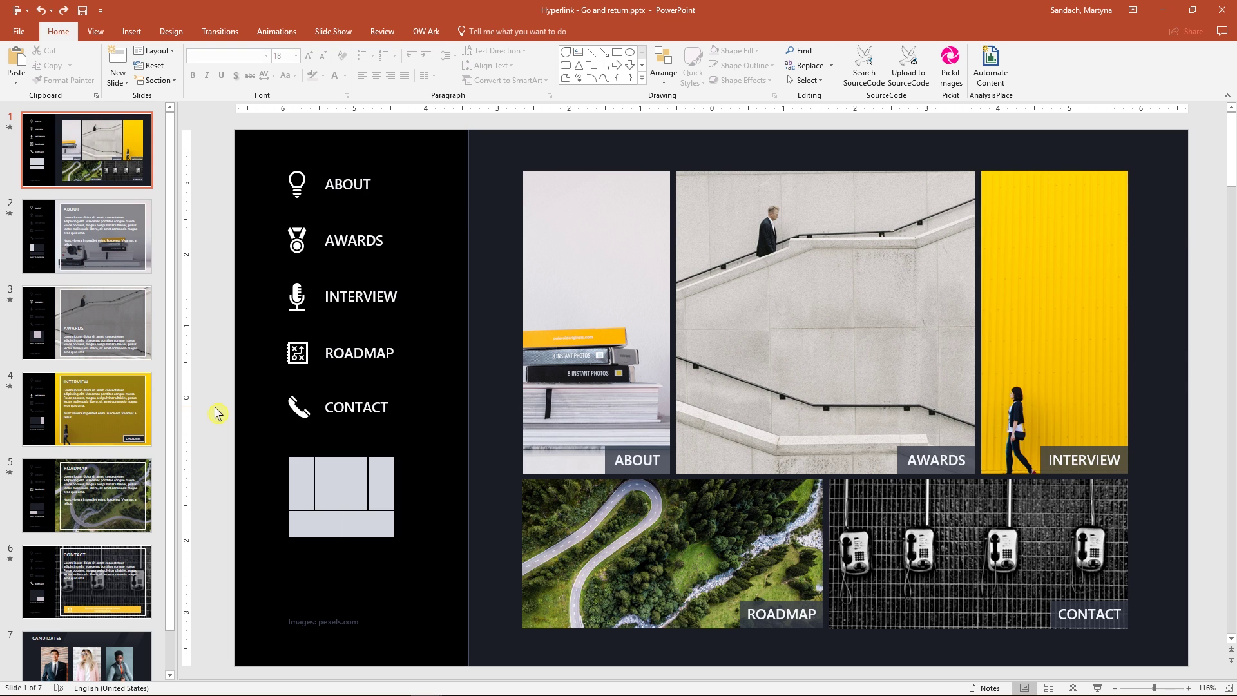
On the INTERVIEW slide, inspect the left panel's existing in-document link without changing it.
left_click(125, 410)
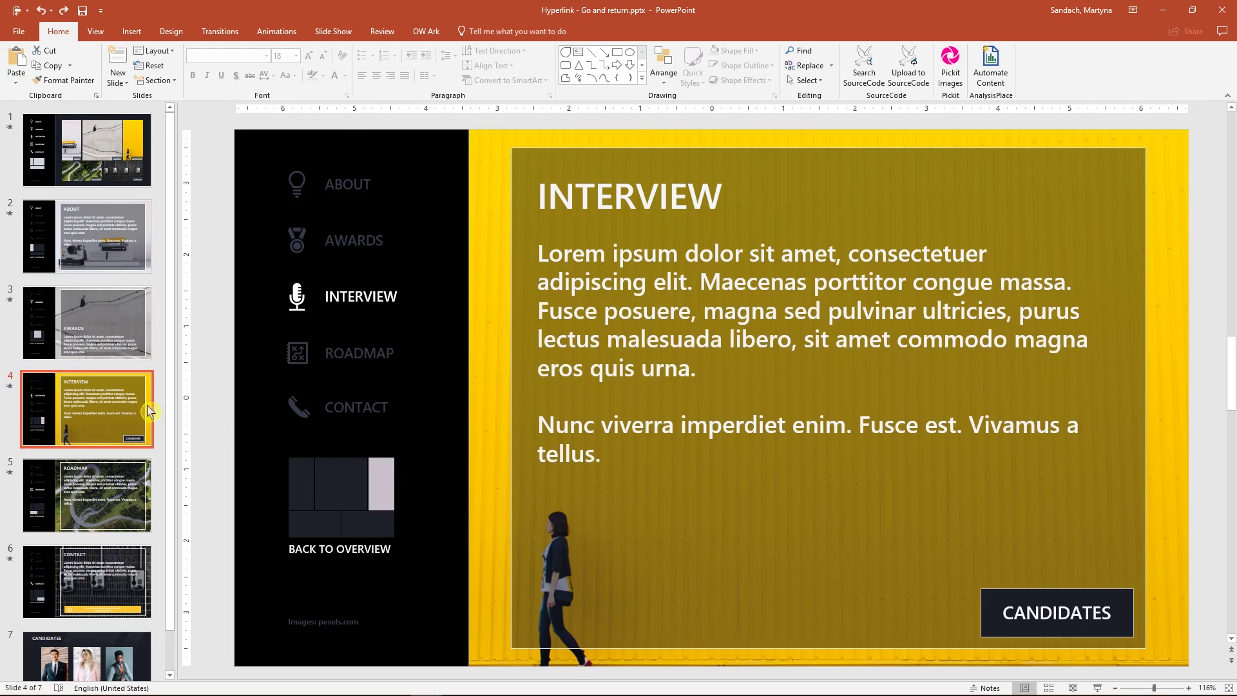
left_click(456, 464)
key("ctrl+k")
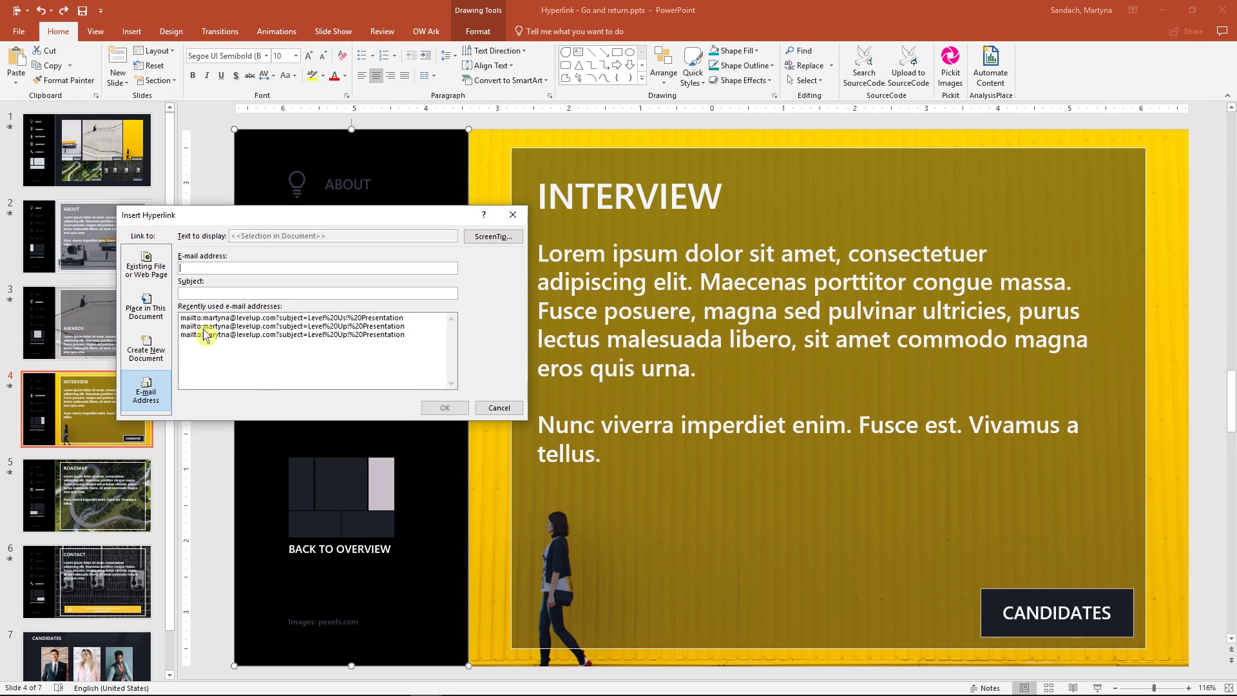
left_click(145, 307)
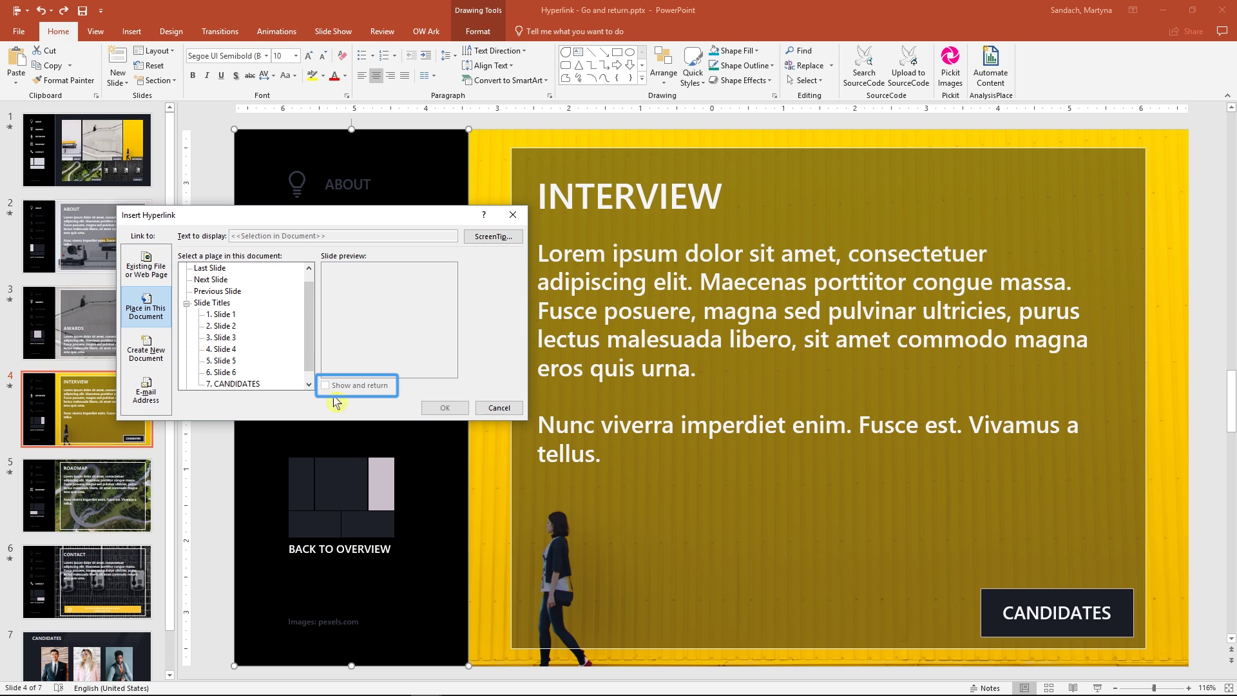
left_click(498, 407)
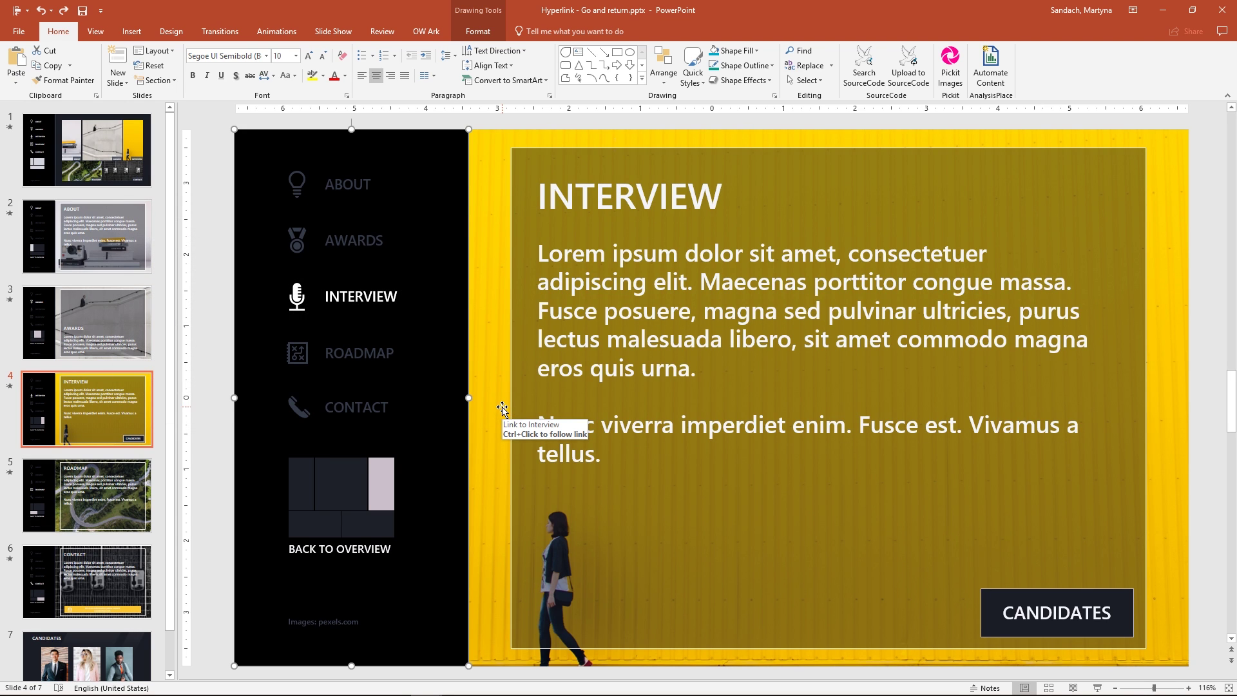
Define a custom show named 'Candidates' holding only slide 7. CANDIDATES.
left_click(1205, 426)
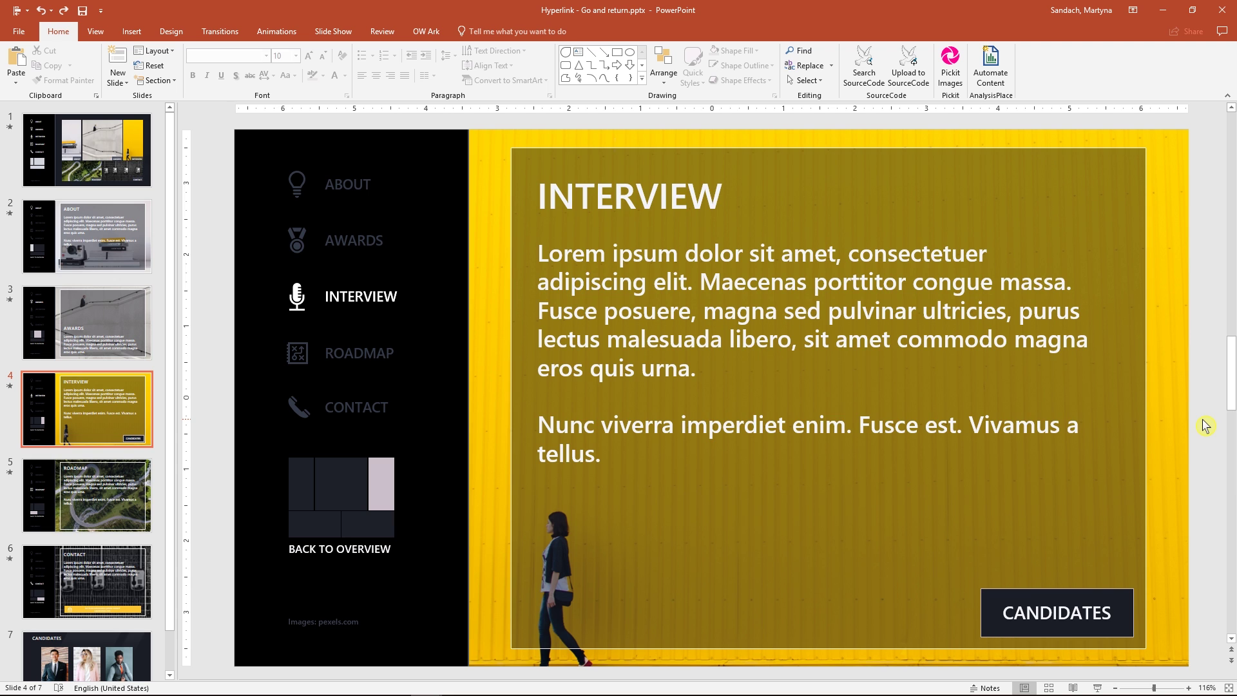
left_click(333, 31)
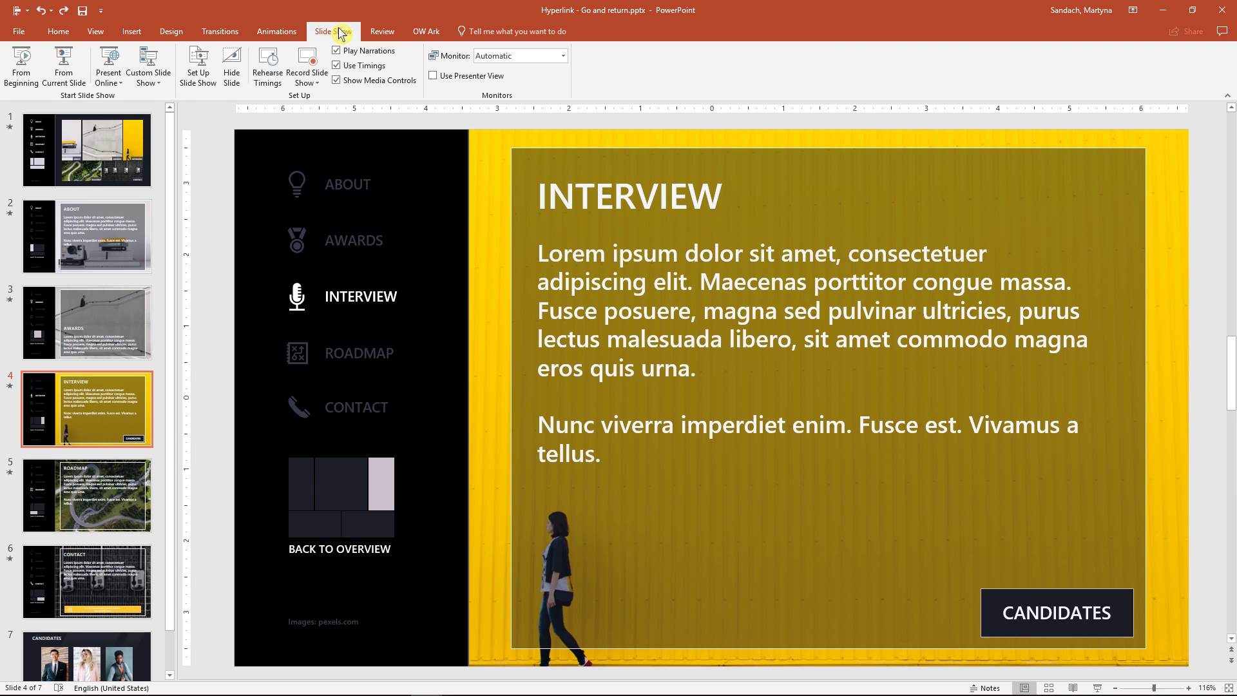
left_click(158, 82)
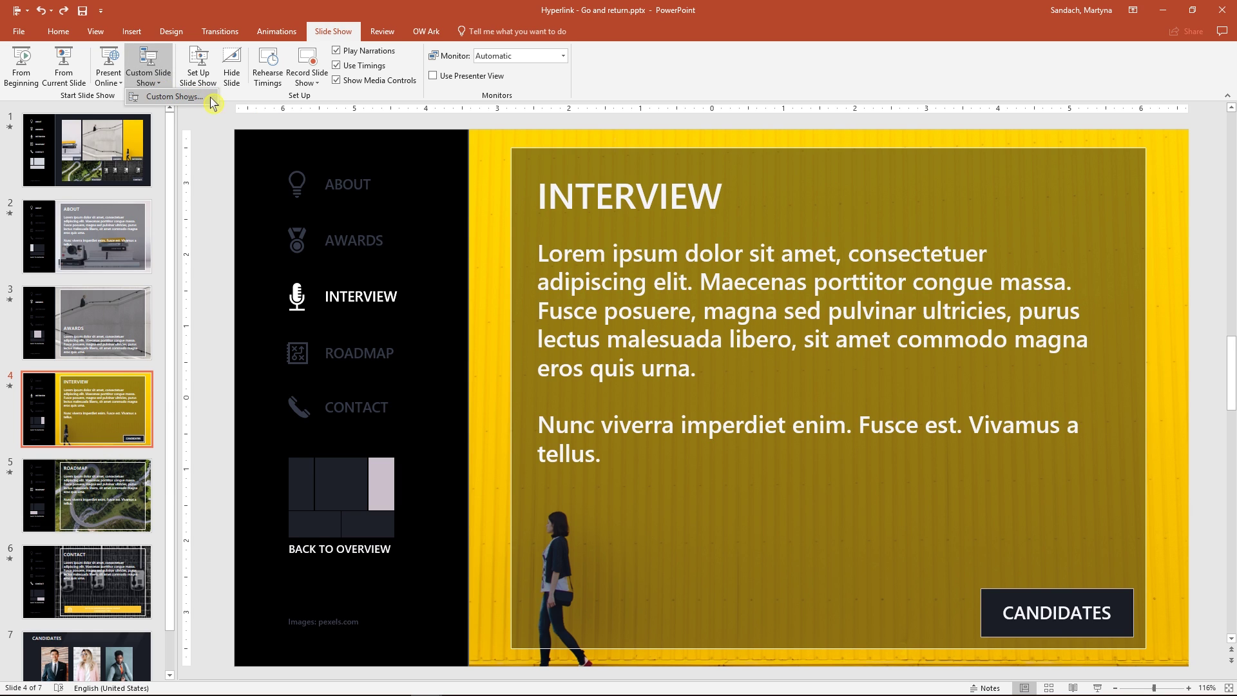
left_click(211, 101)
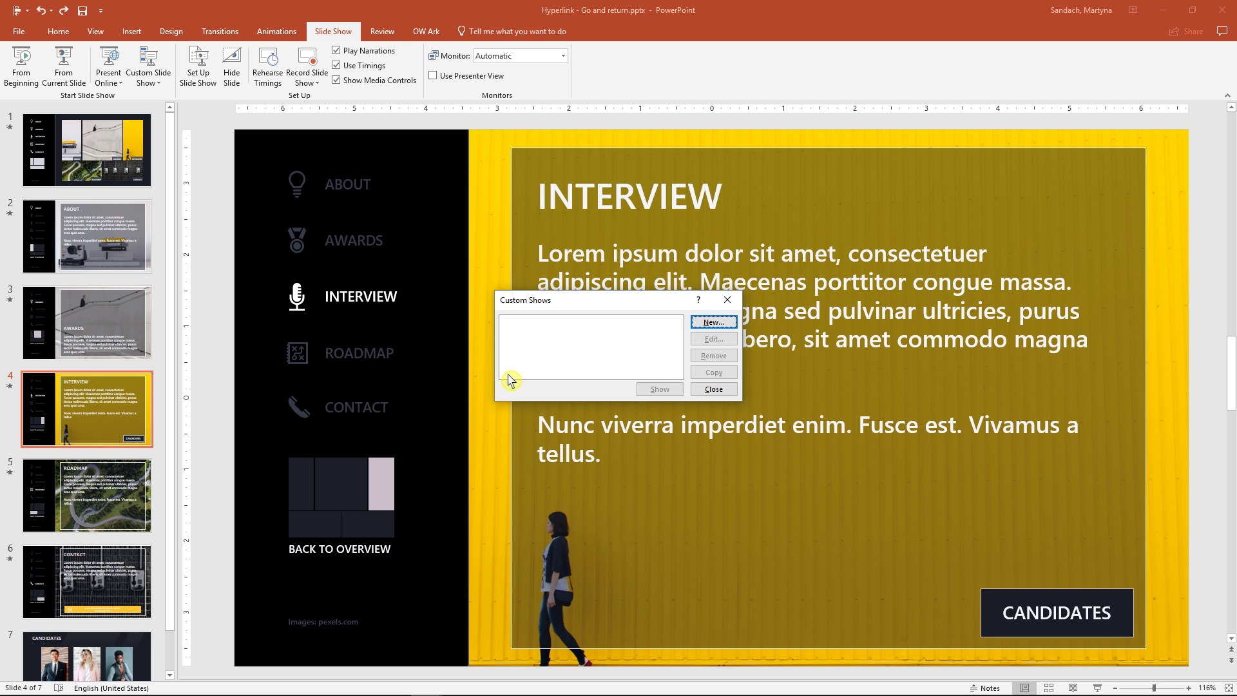
left_click(711, 323)
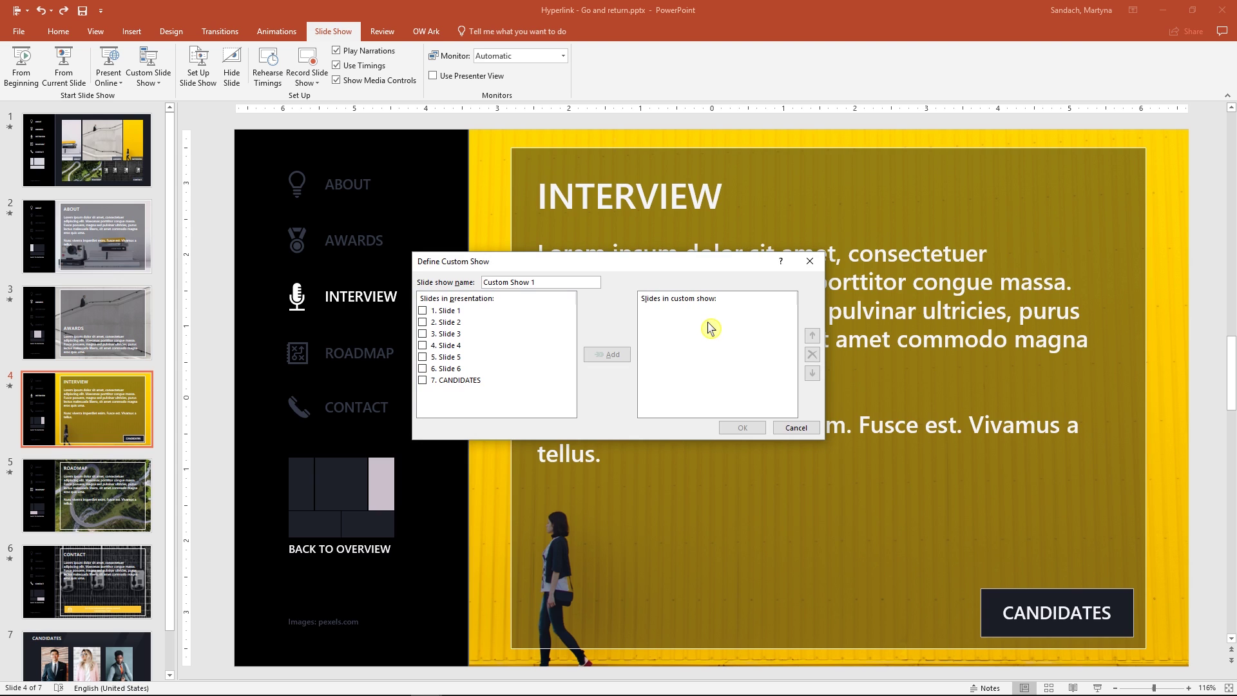
left_click(485, 381)
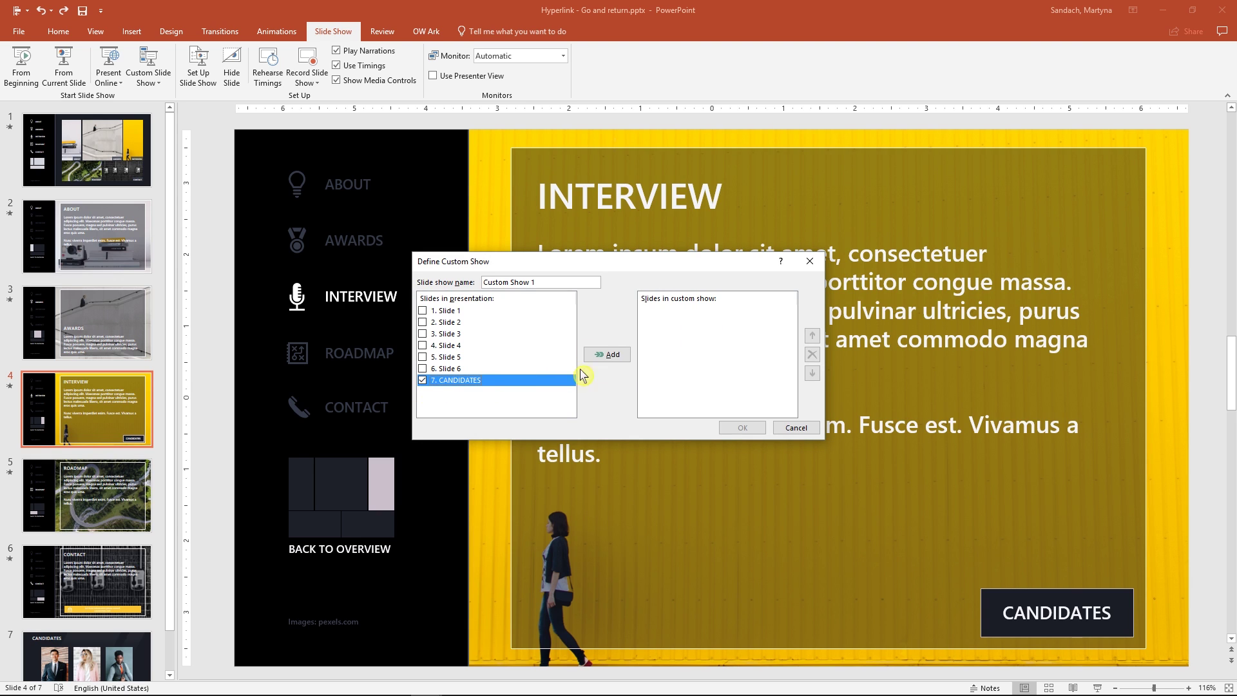
left_click(624, 357)
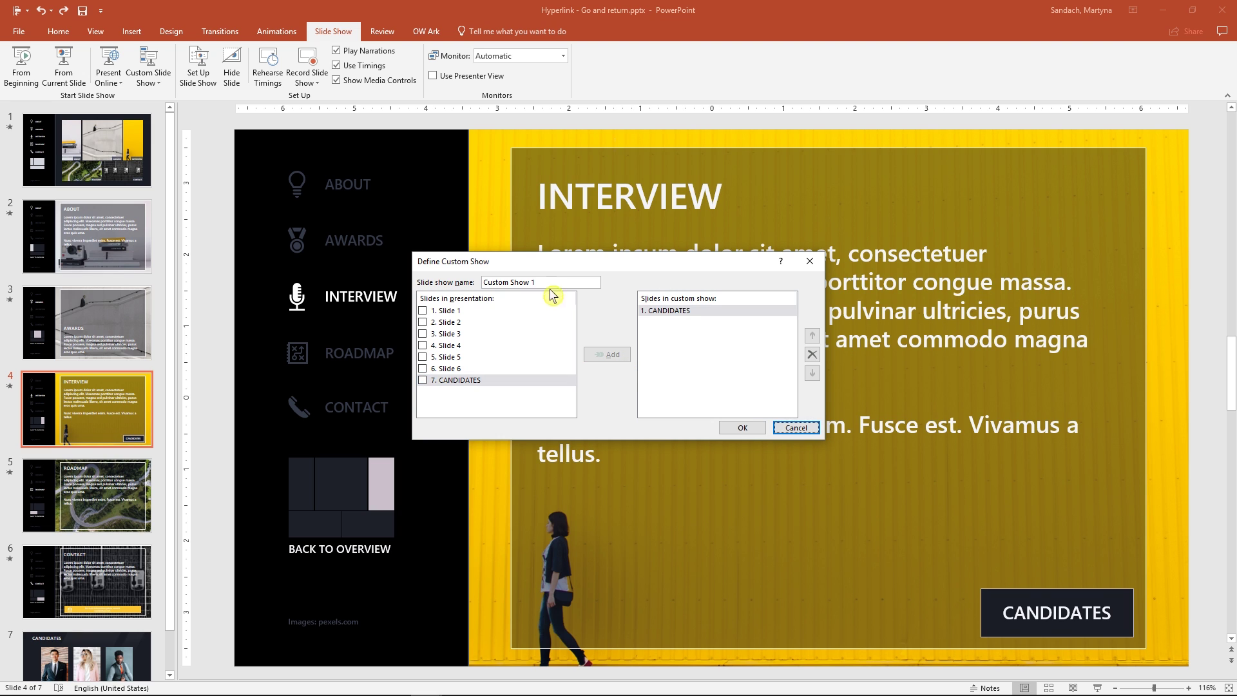
left_click_drag(552, 283, 443, 283)
type("Candidates")
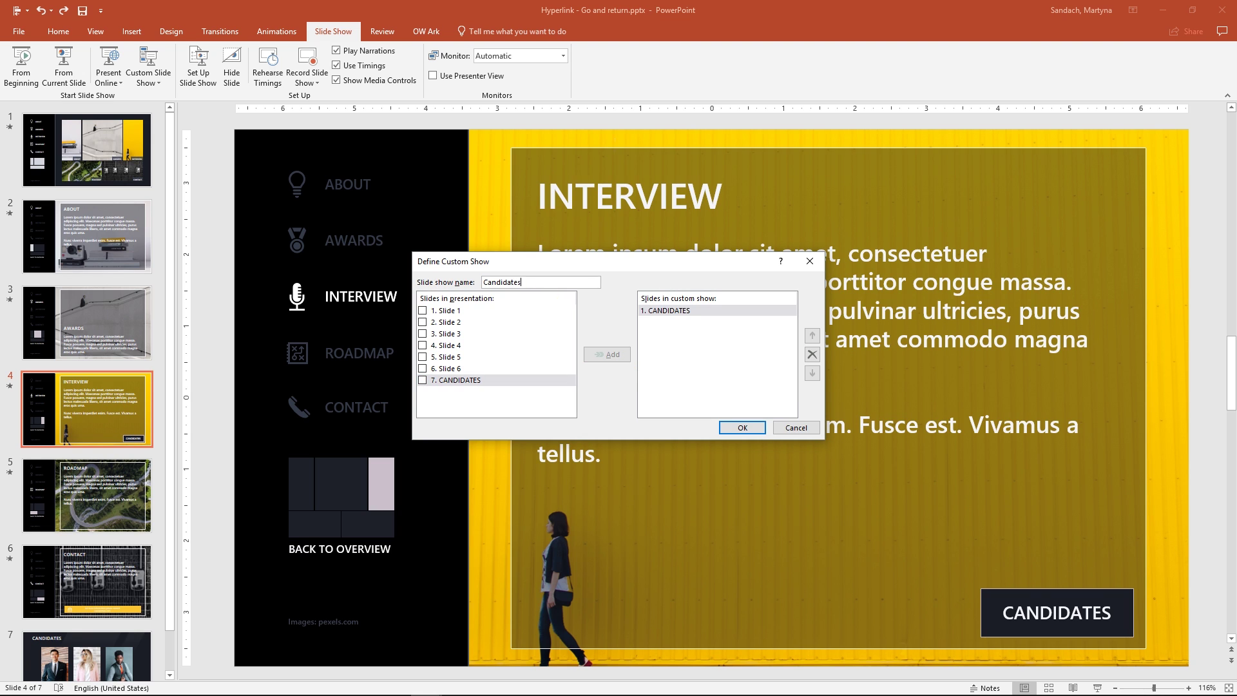
left_click(742, 427)
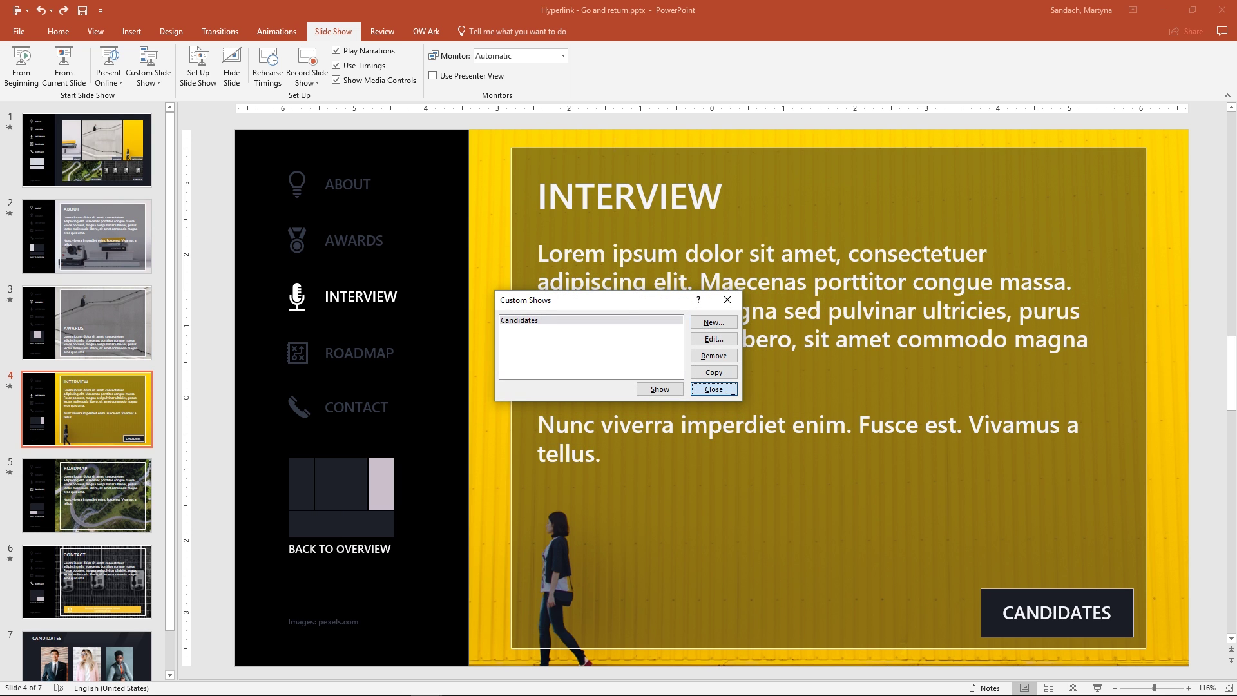
left_click(733, 389)
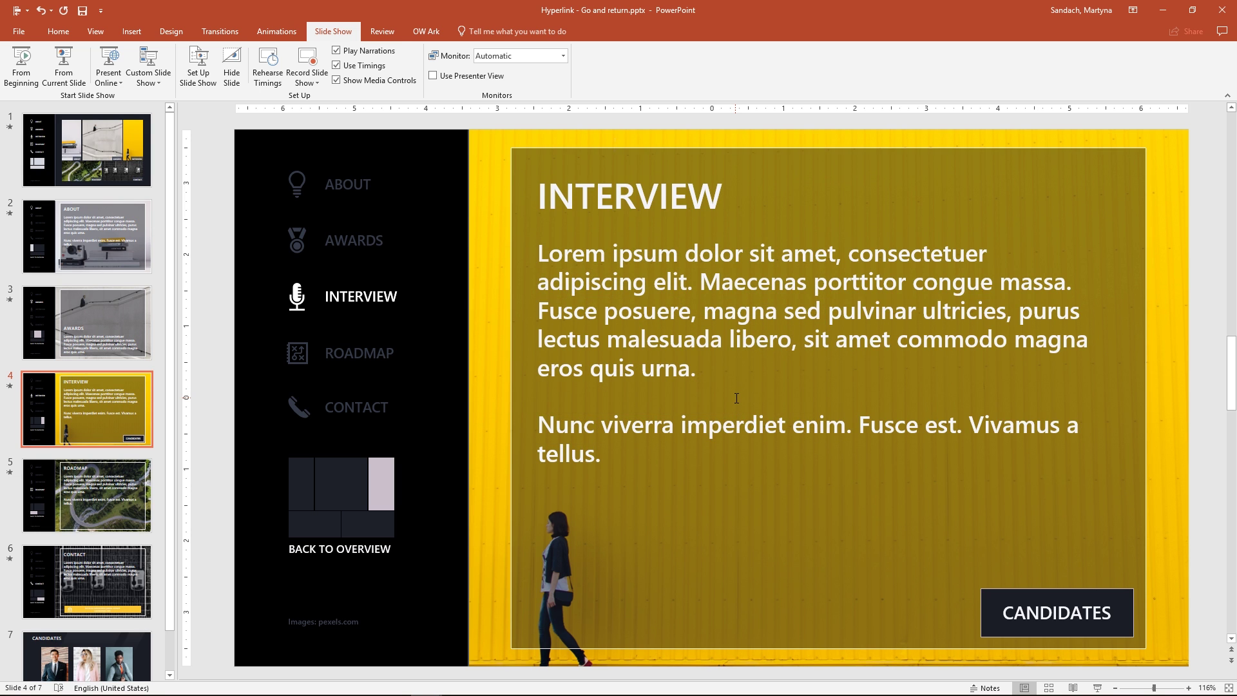
Hyperlink the CANDIDATES button to the Candidates custom show with Show and return ticked.
left_click(1122, 607)
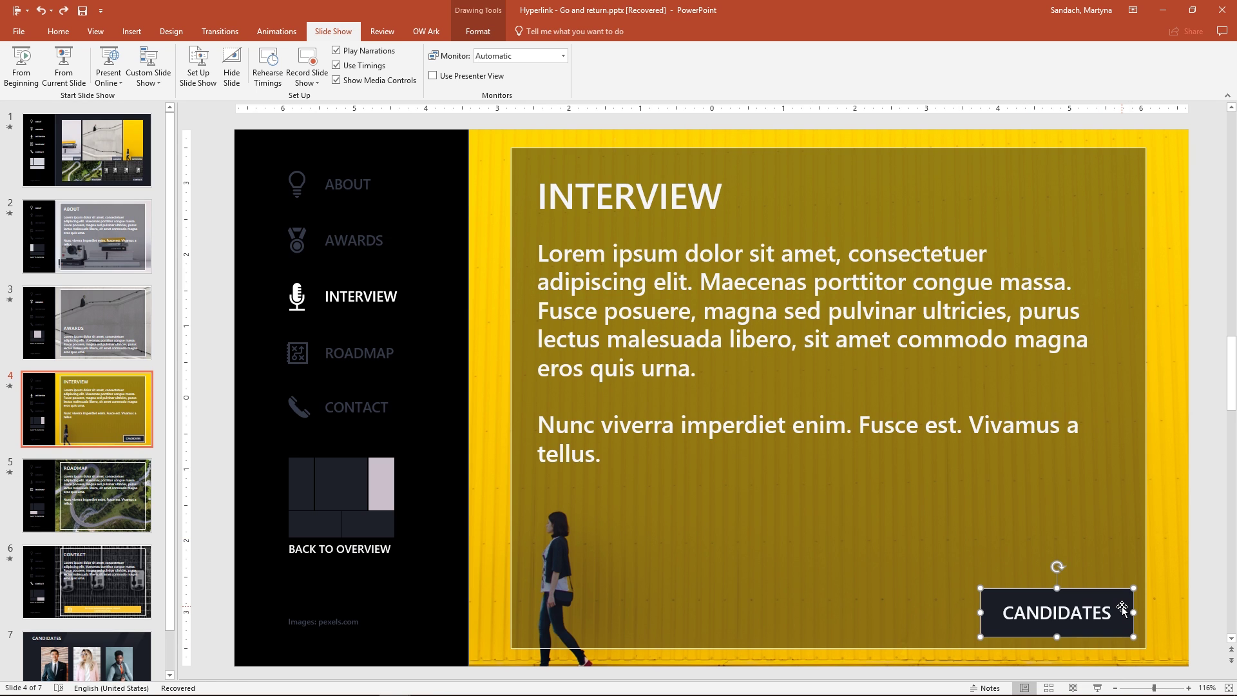
key("ctrl+k")
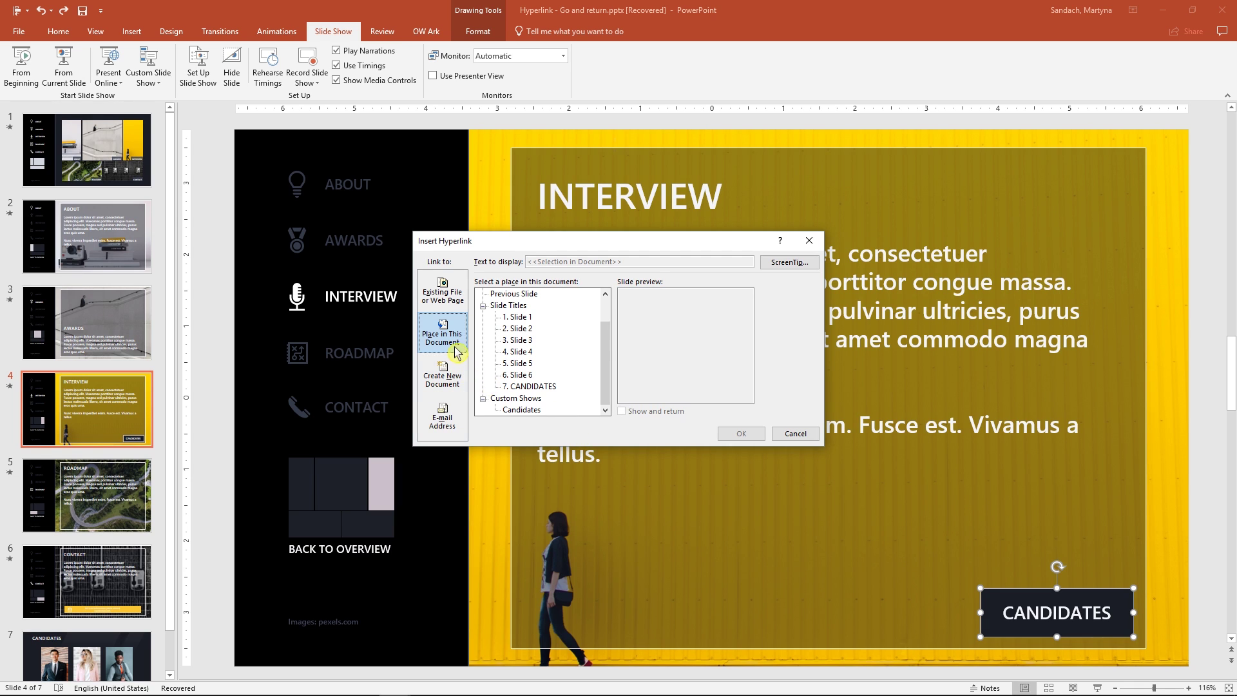
left_click(538, 412)
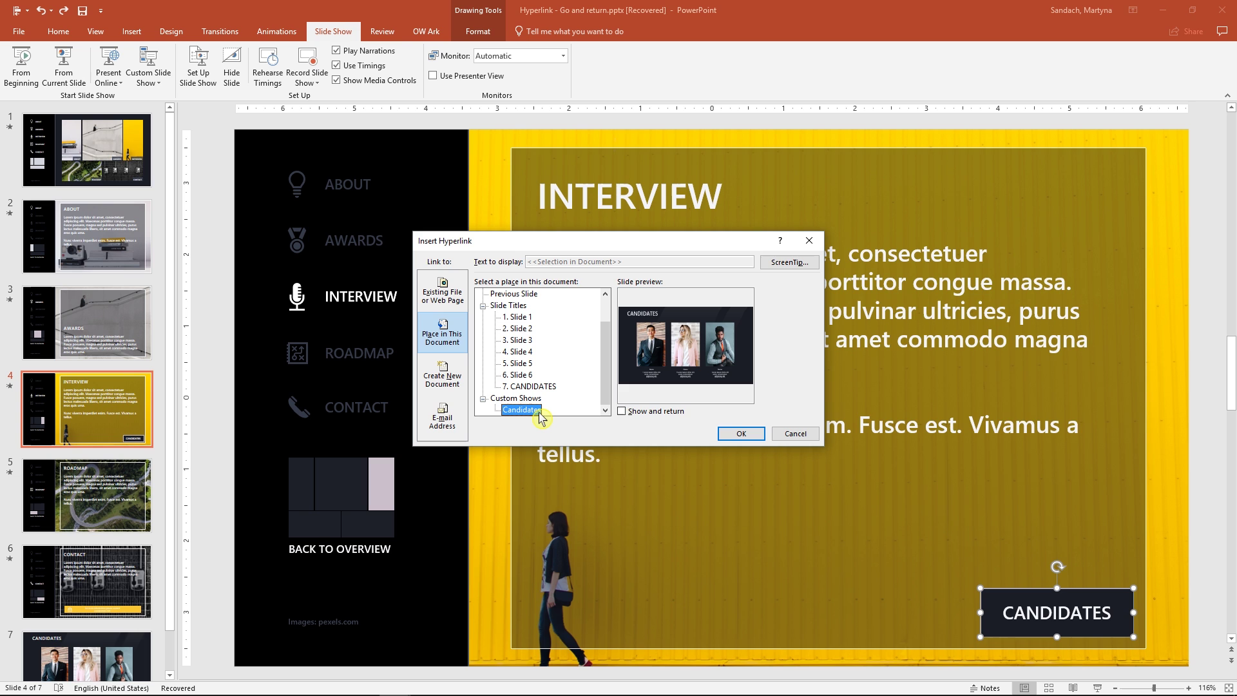
left_click(622, 412)
left_click(755, 438)
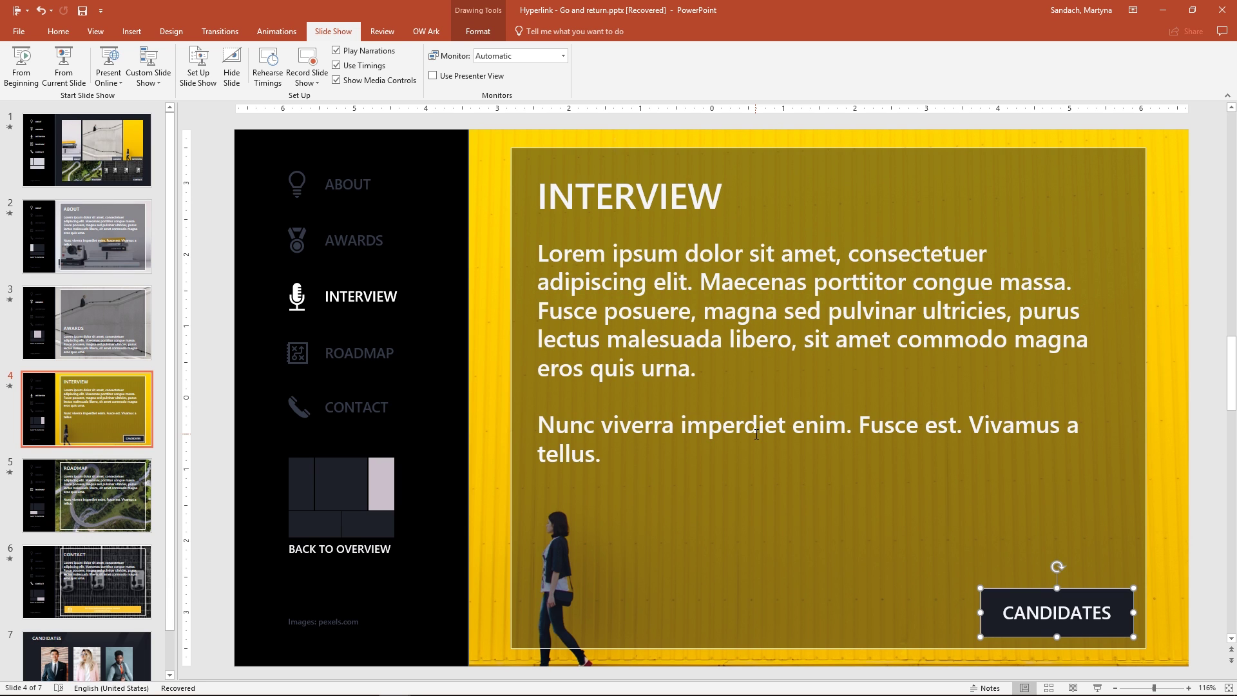
left_click(142, 649)
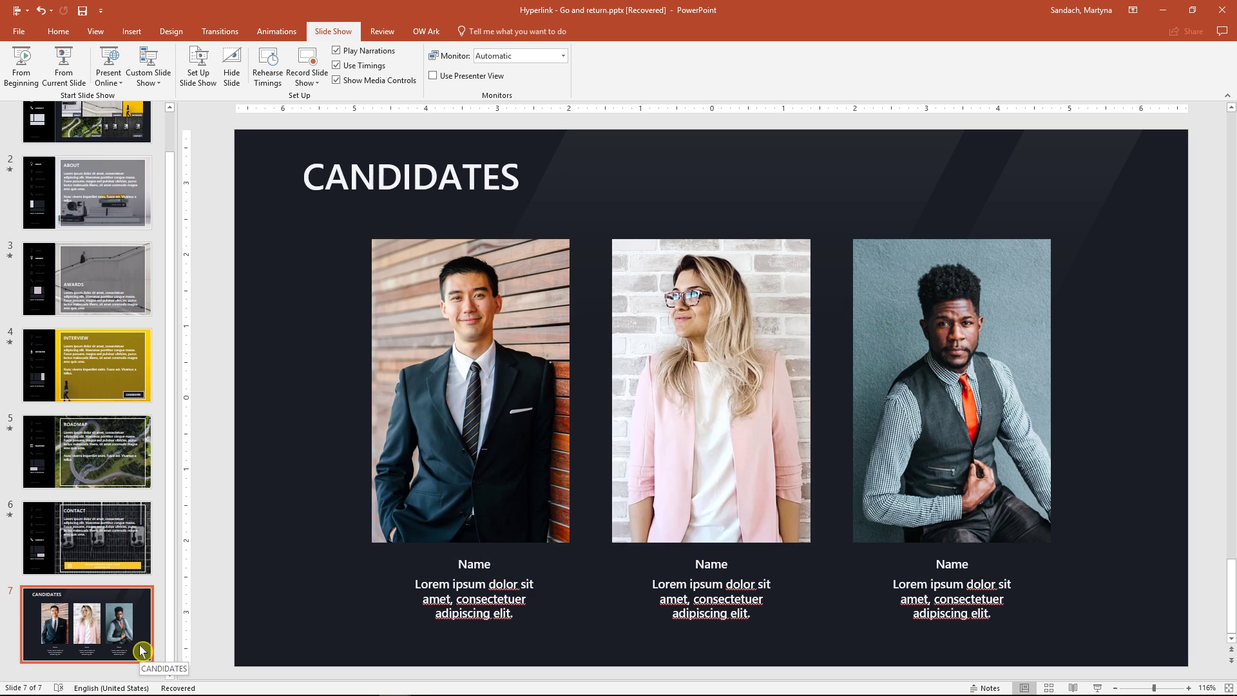
left_click(147, 386)
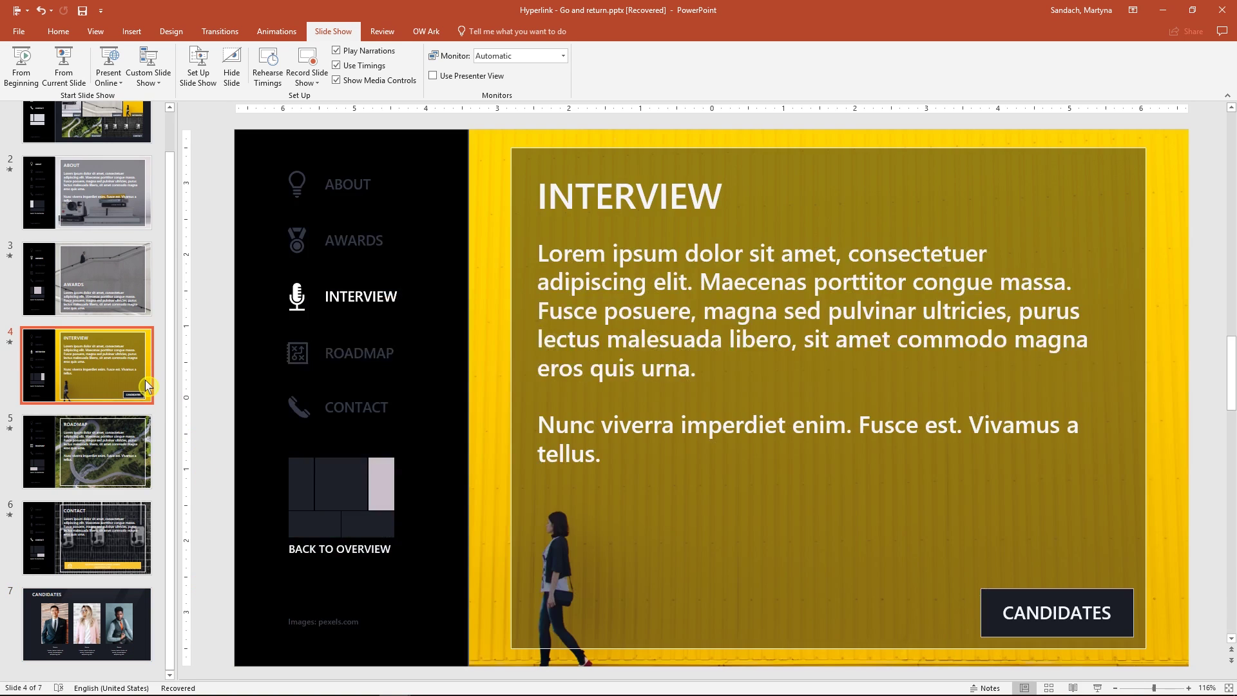
left_click(1076, 687)
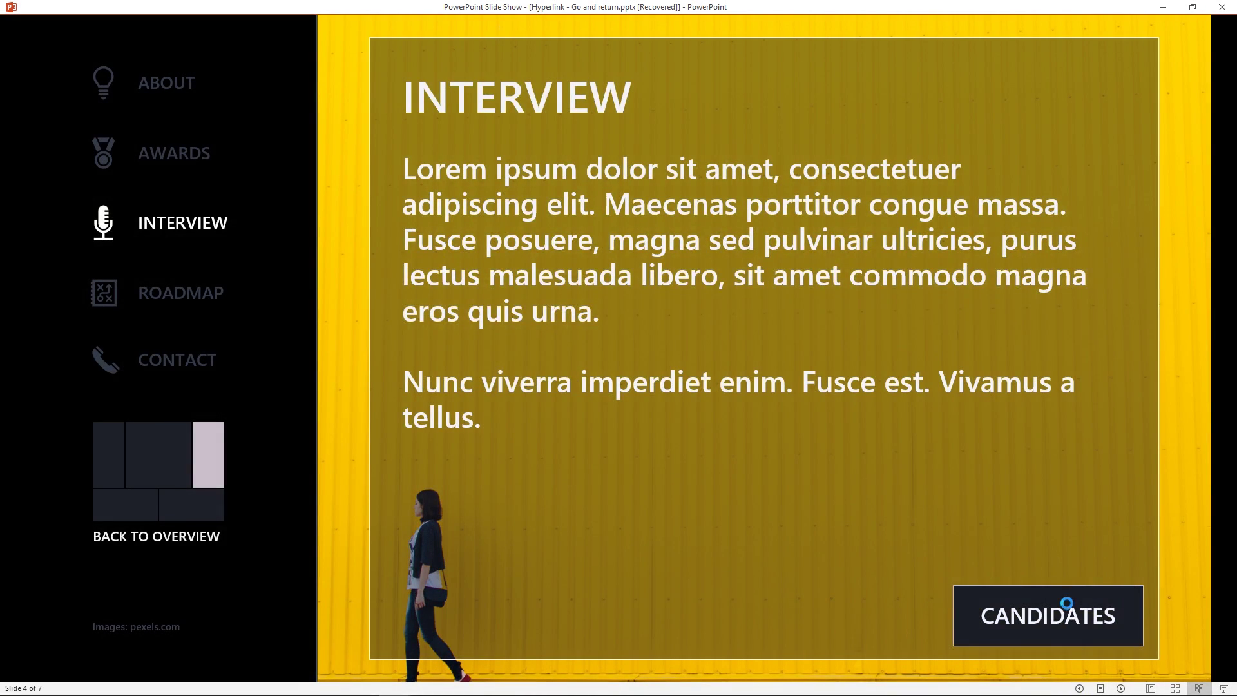
left_click(1067, 609)
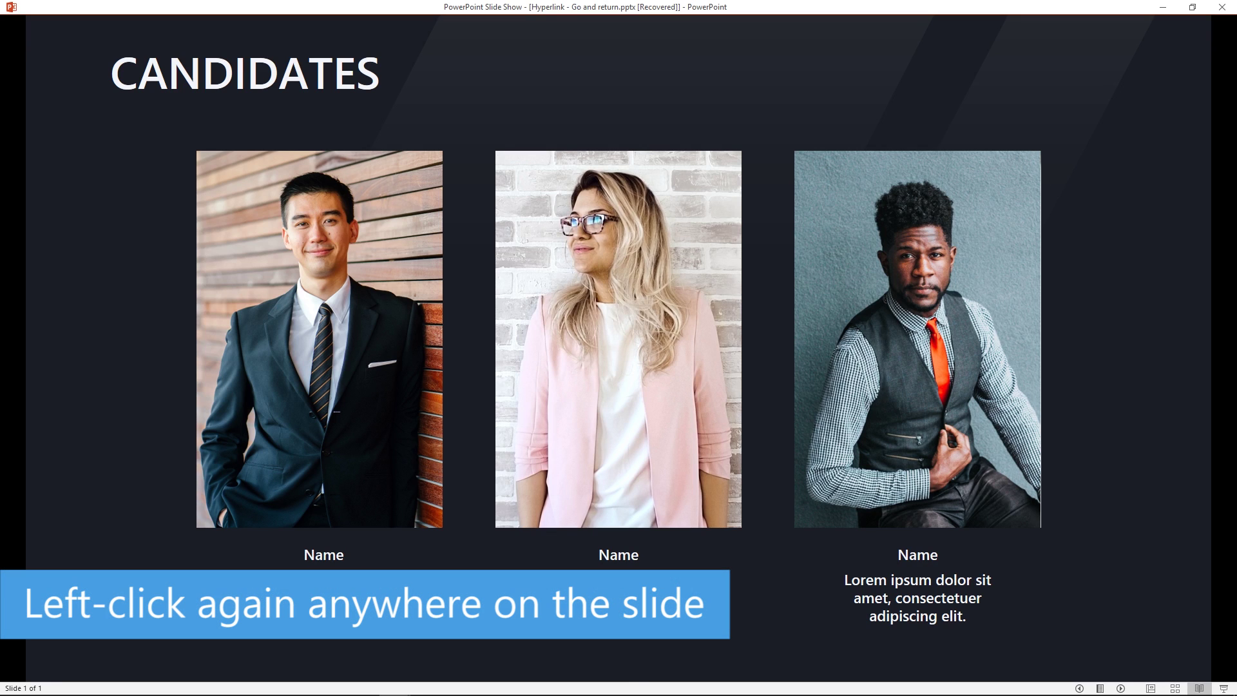
key("space")
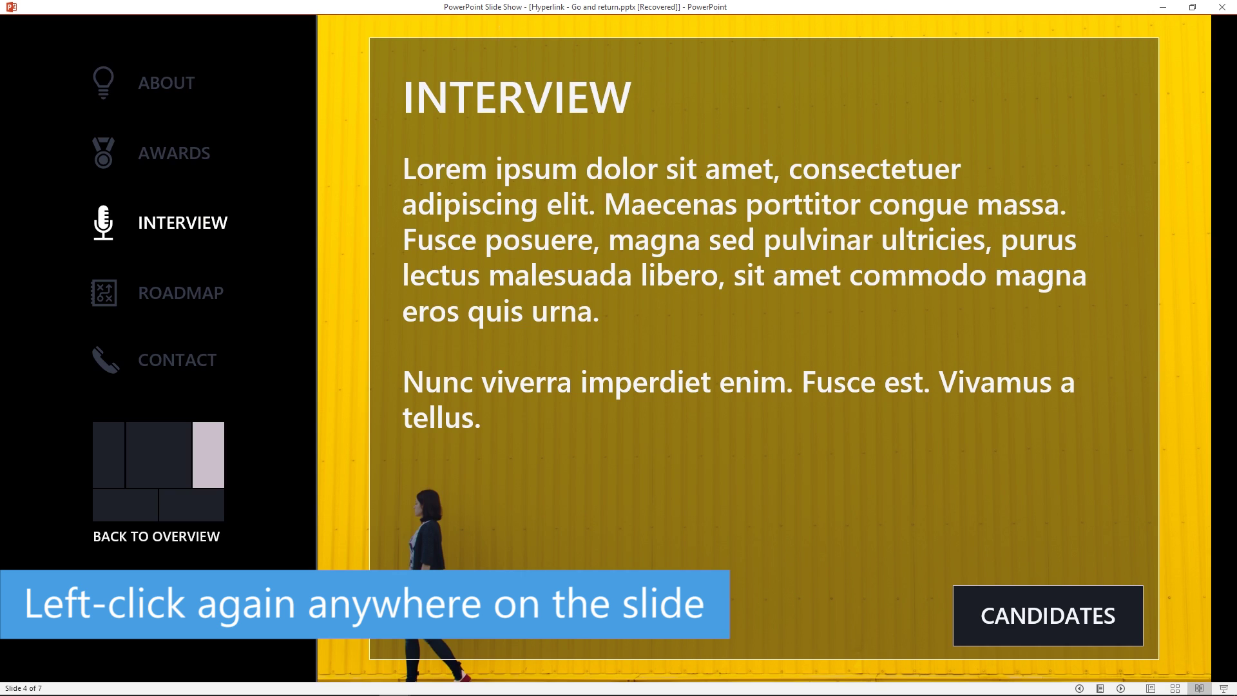
key("Escape")
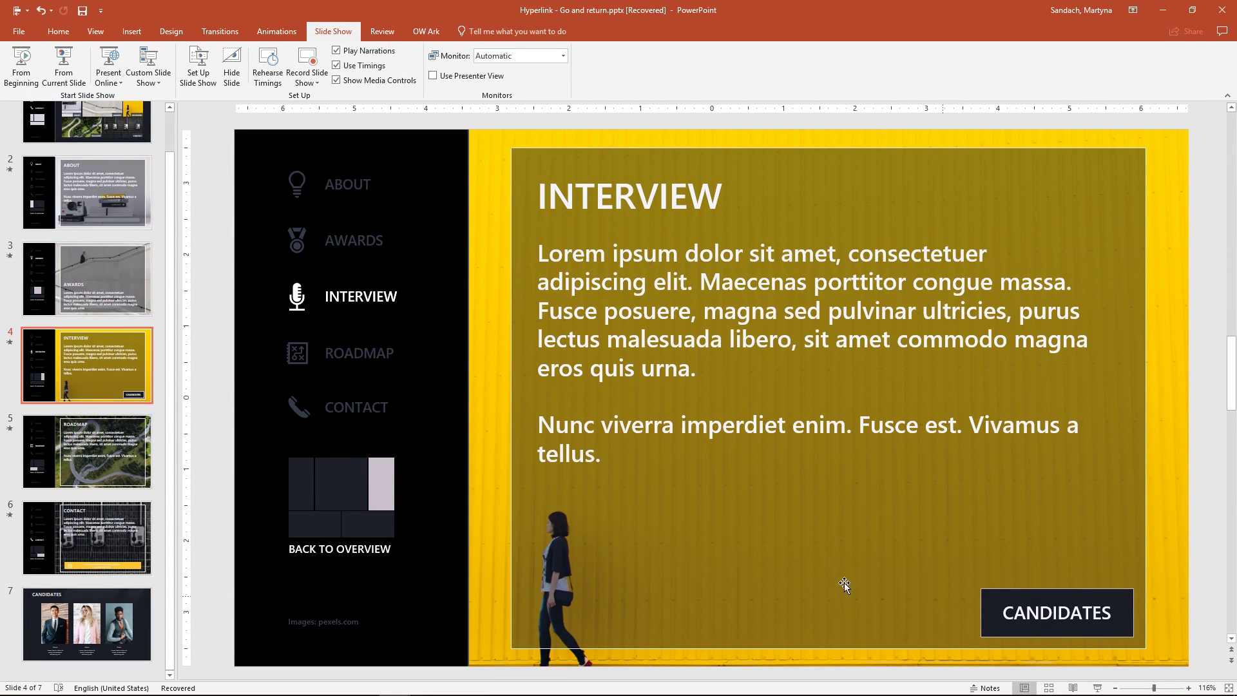
Hide slide 7 (CANDIDATES) from the slide show, then select the CONTACT slide.
left_click(125, 612)
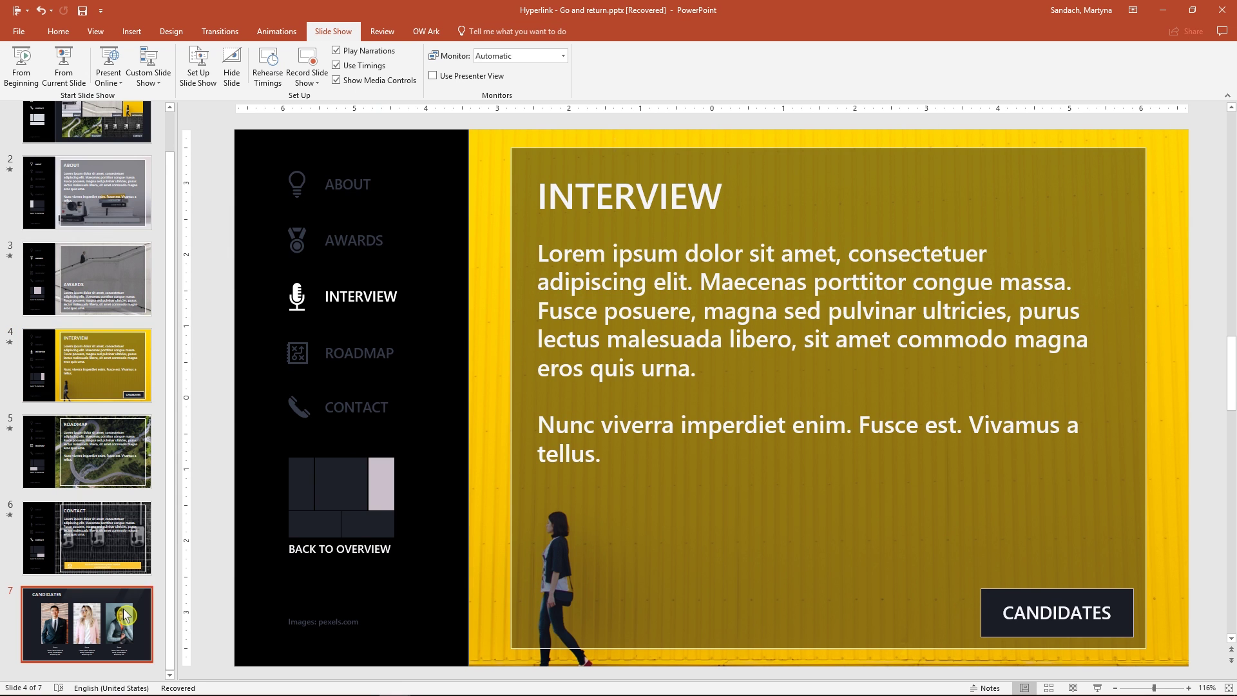
right_click(125, 613)
left_click(193, 588)
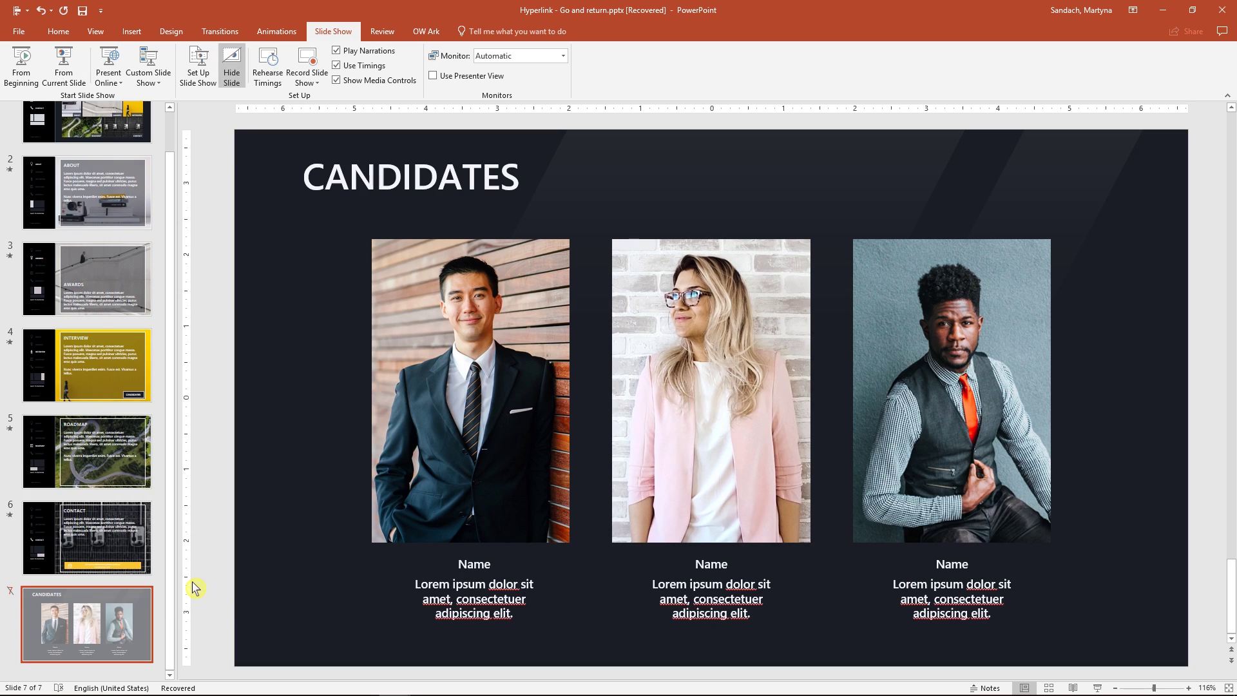
left_click(130, 550)
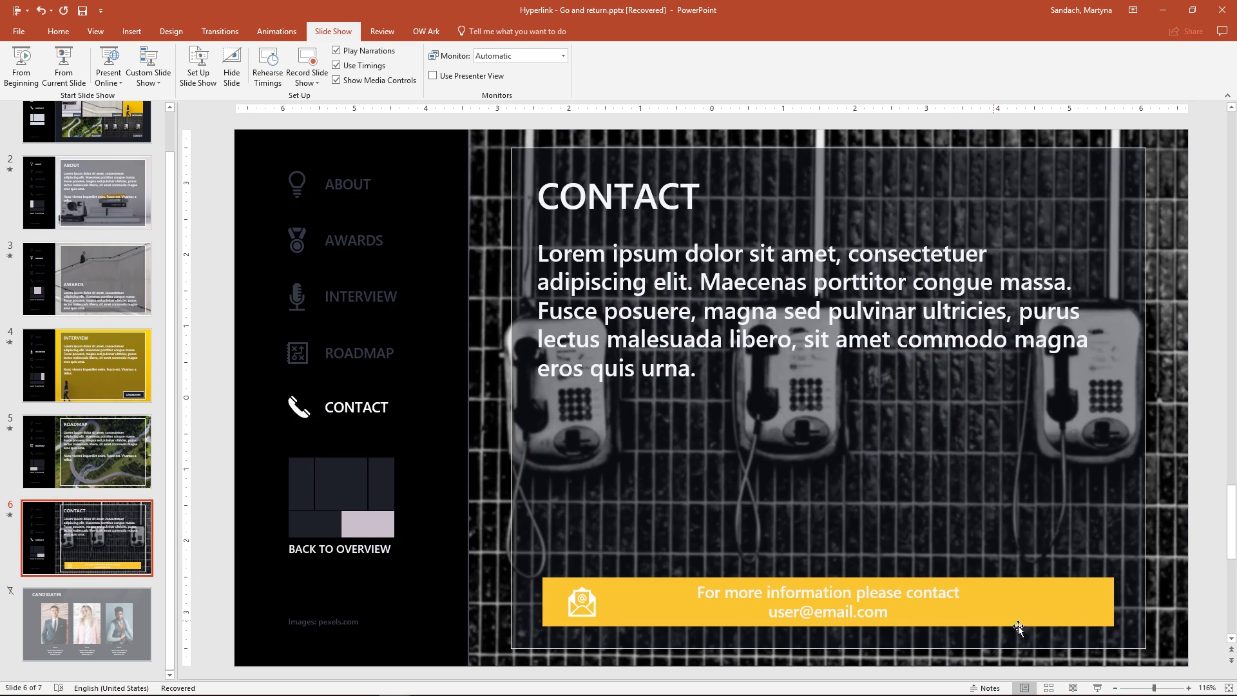
Preview the deck in Reading View from the CONTACT slide to the end.
left_click(1073, 689)
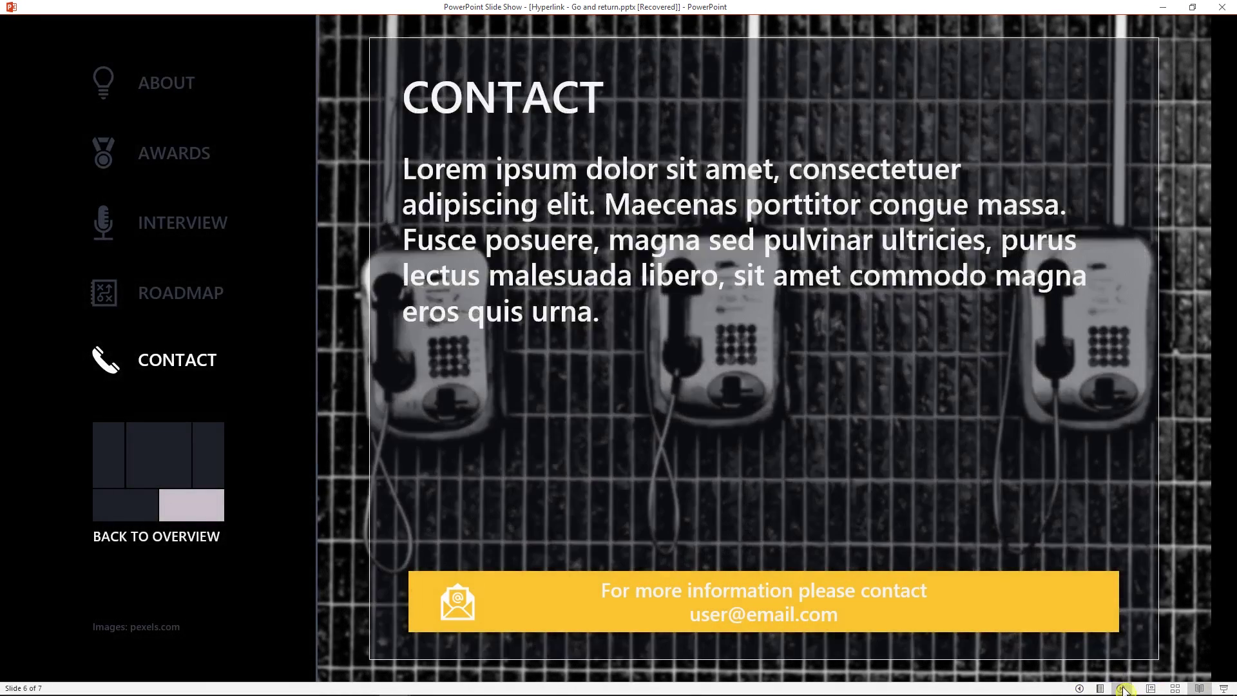
left_click(1124, 689)
left_click(1124, 689)
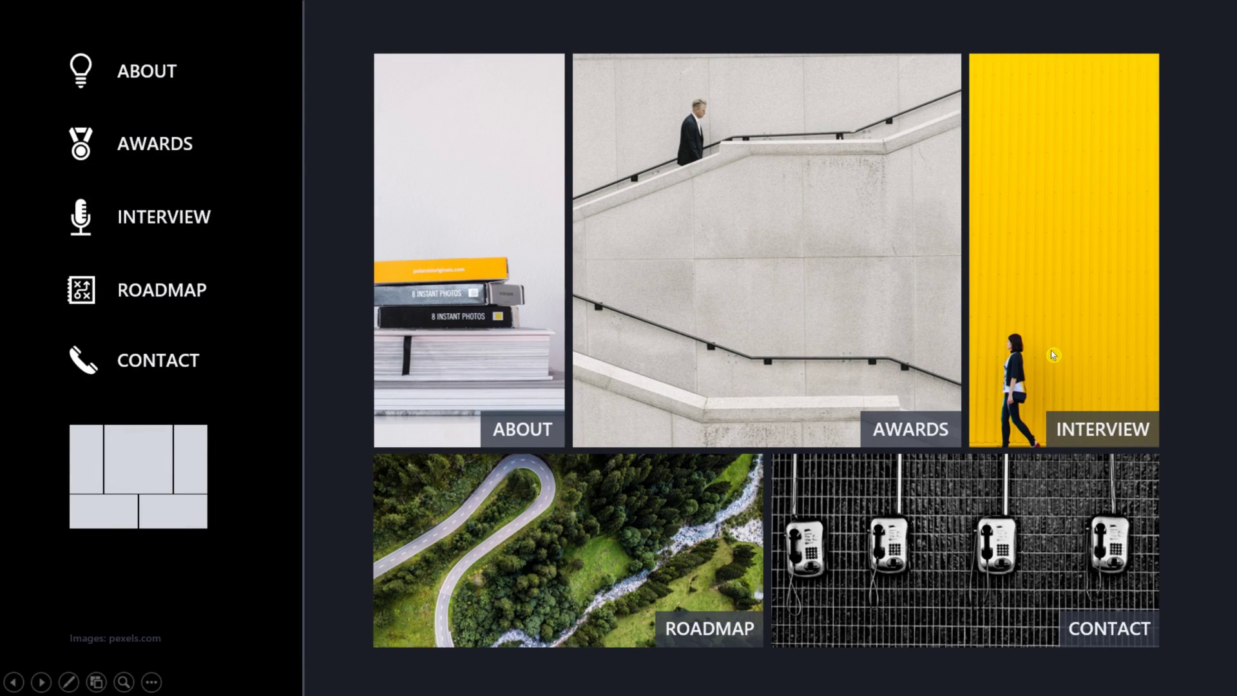
In the slide show, open Interview from the overview and follow the CANDIDATES link.
left_click(1067, 354)
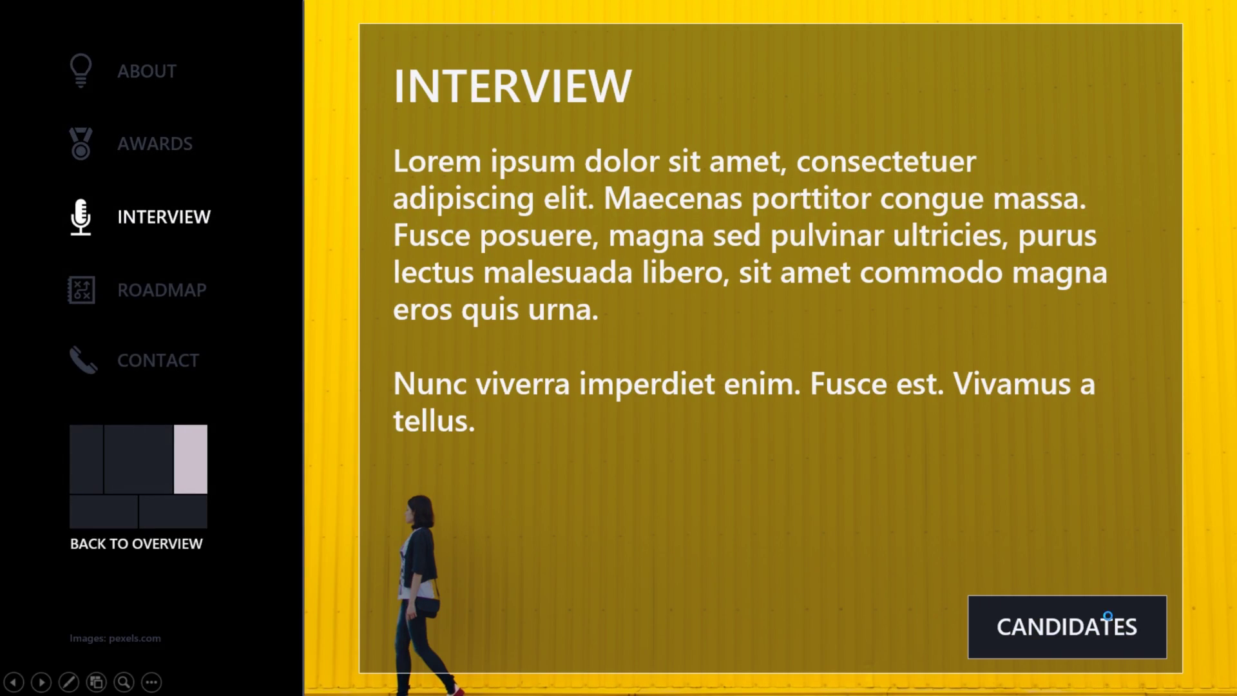
left_click(1107, 616)
left_click(1107, 616)
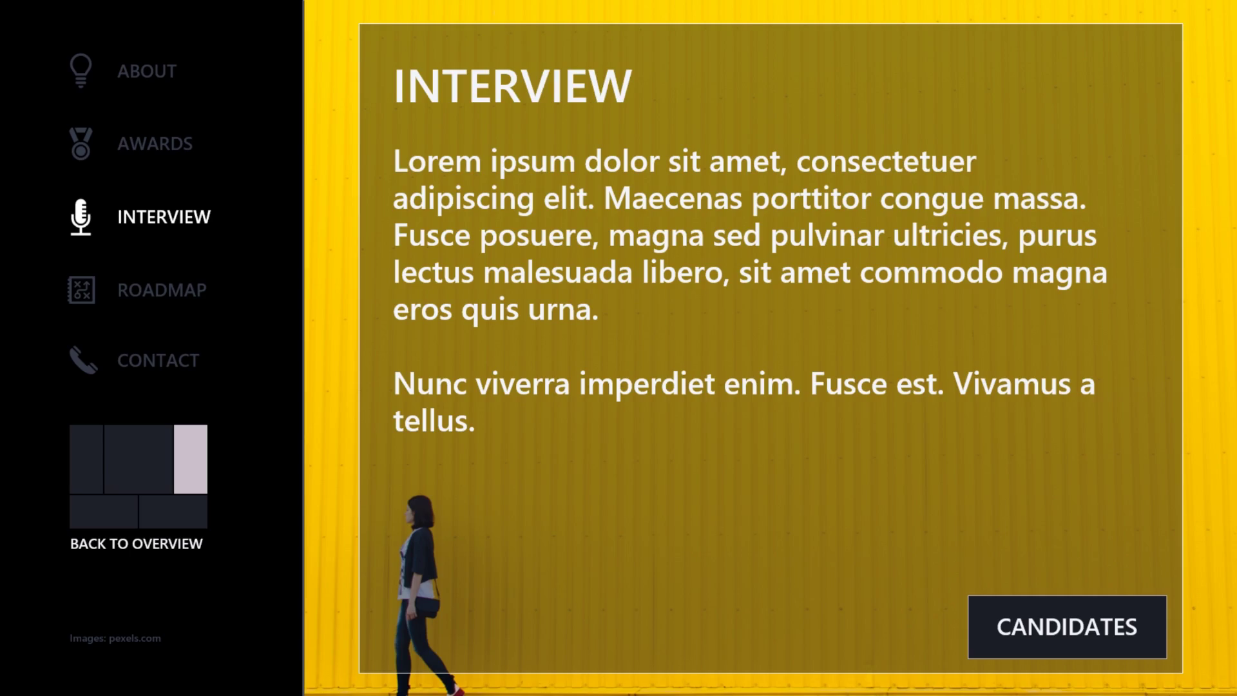